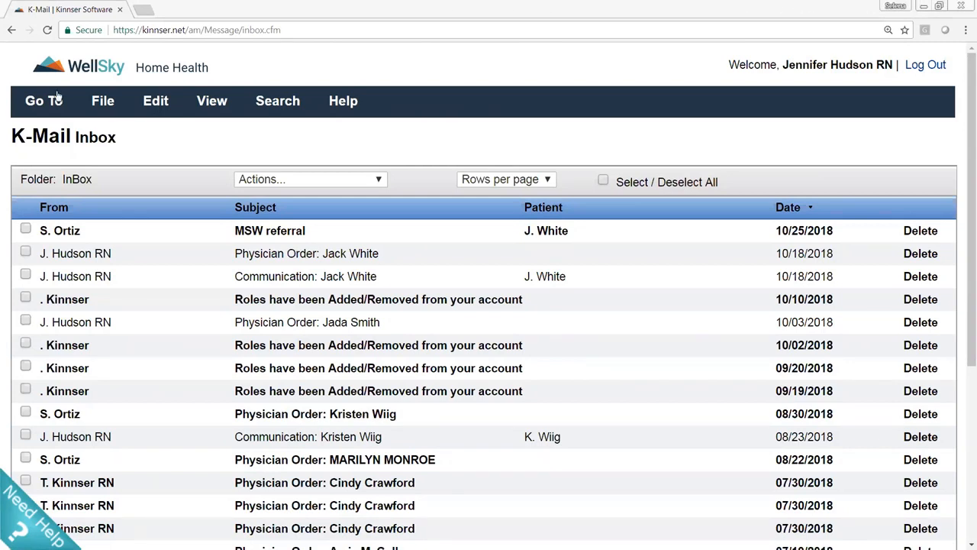
- Open the saved RN - Skilled Nursing Visit dated 11/19/2018 from the Hotbox
left_click(58, 115)
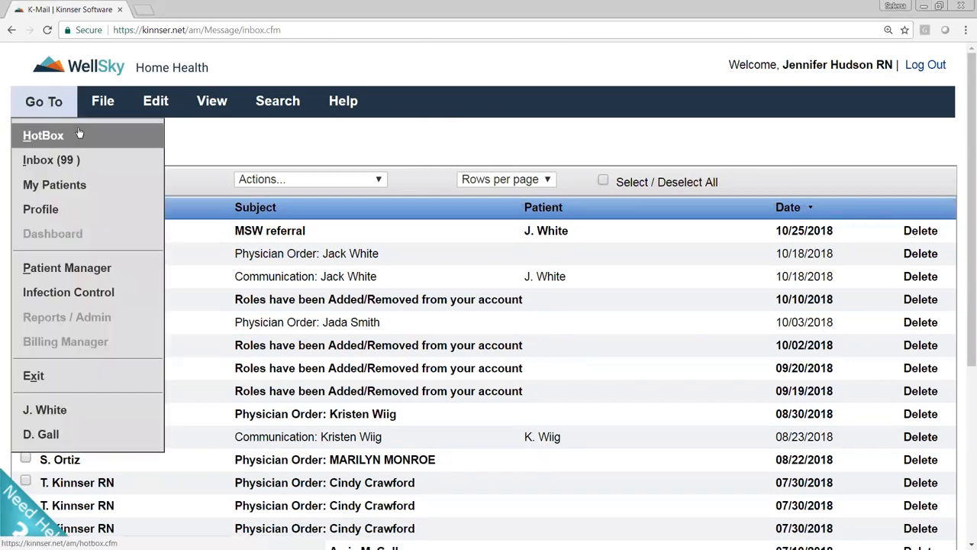
left_click(79, 134)
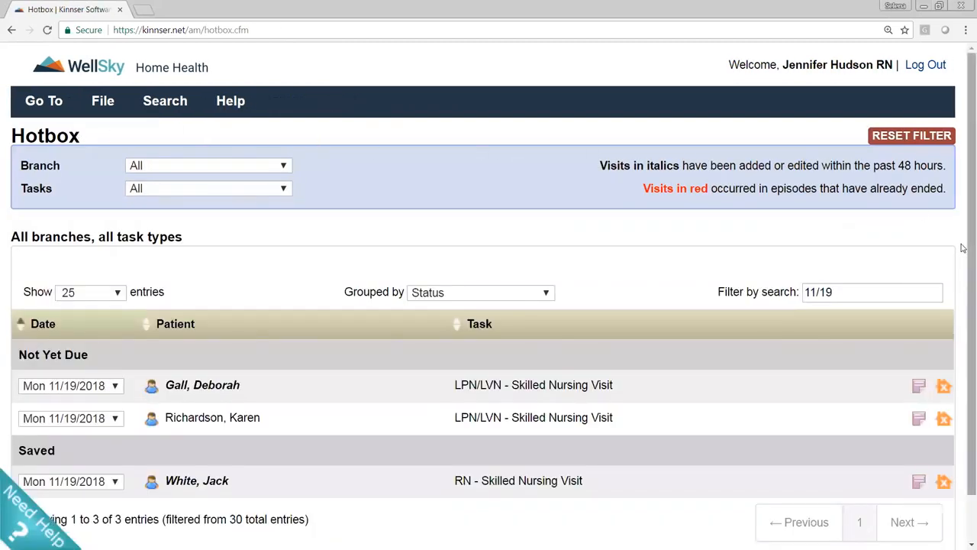
scroll(963, 248, "down", 1)
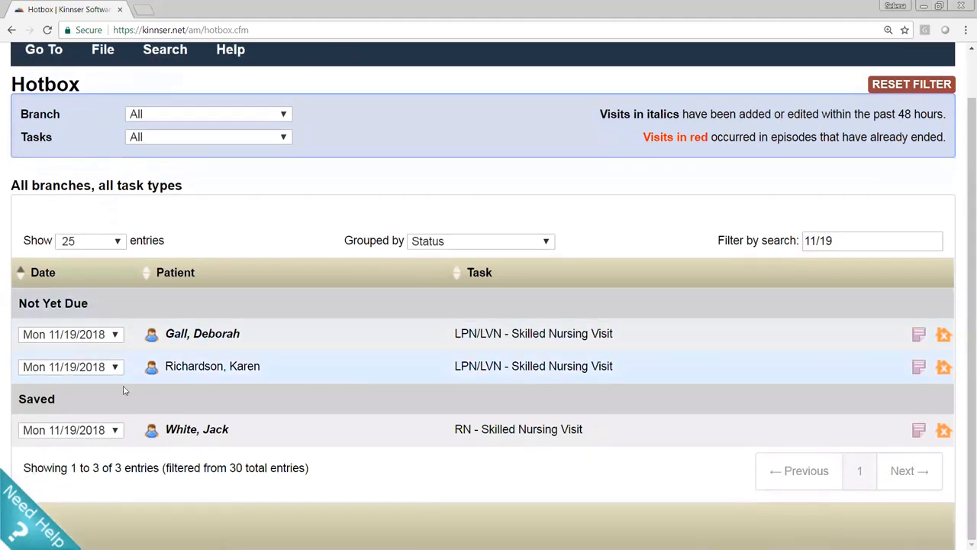
left_click_drag(61, 401, 21, 398)
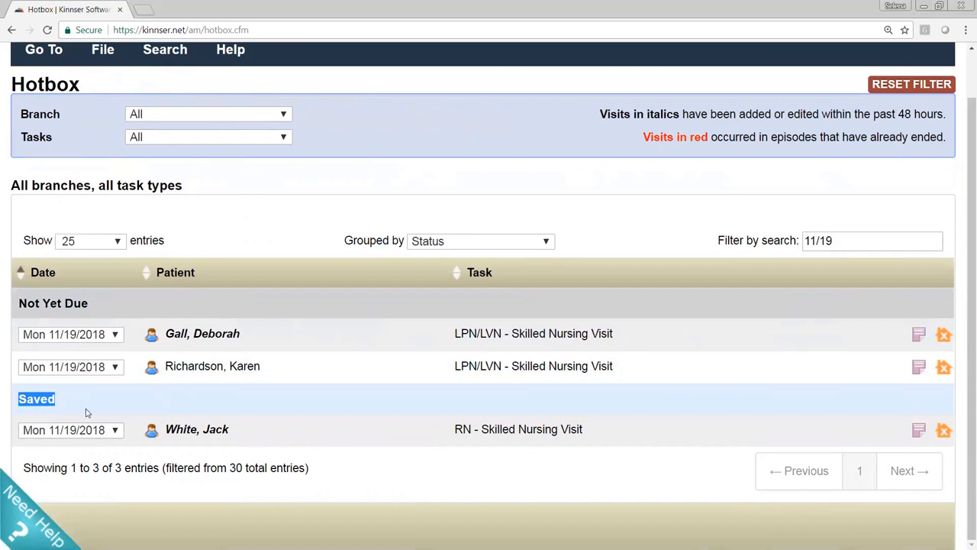
left_click(176, 433)
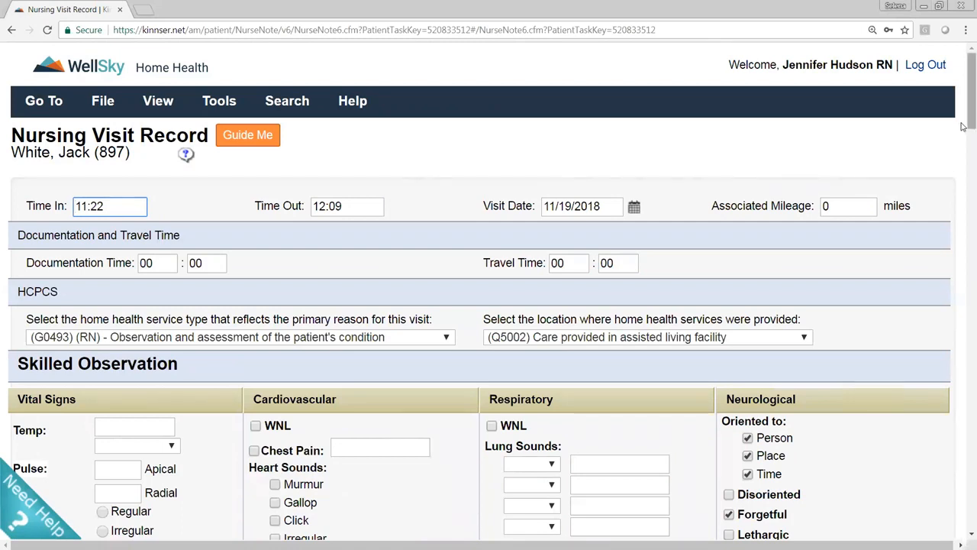
- Enter the electronic signature at the end of the Nursing Visit Record and submit the note
scroll(962, 154, "down", 1)
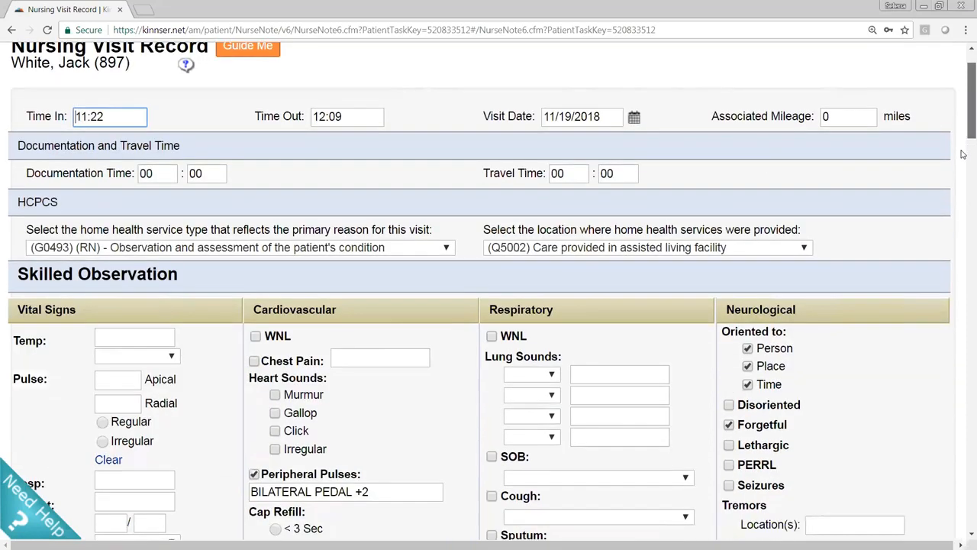
scroll(962, 155, "down", 2)
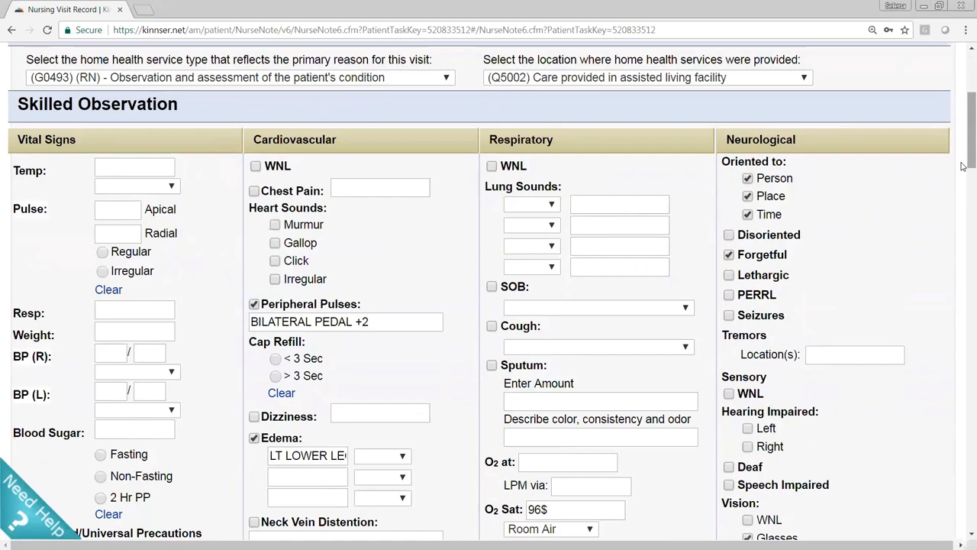
scroll(962, 166, "down", 3)
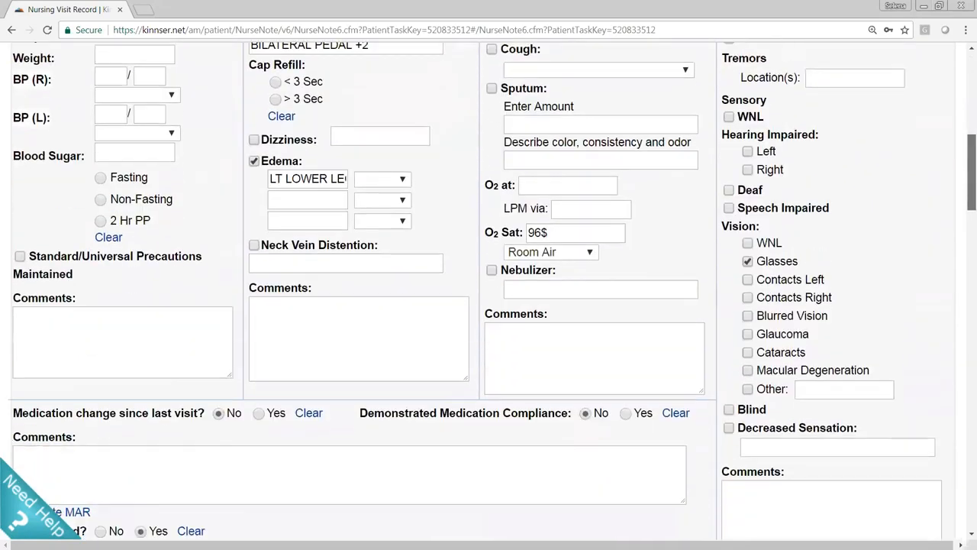
scroll(489, 290, "down", 10)
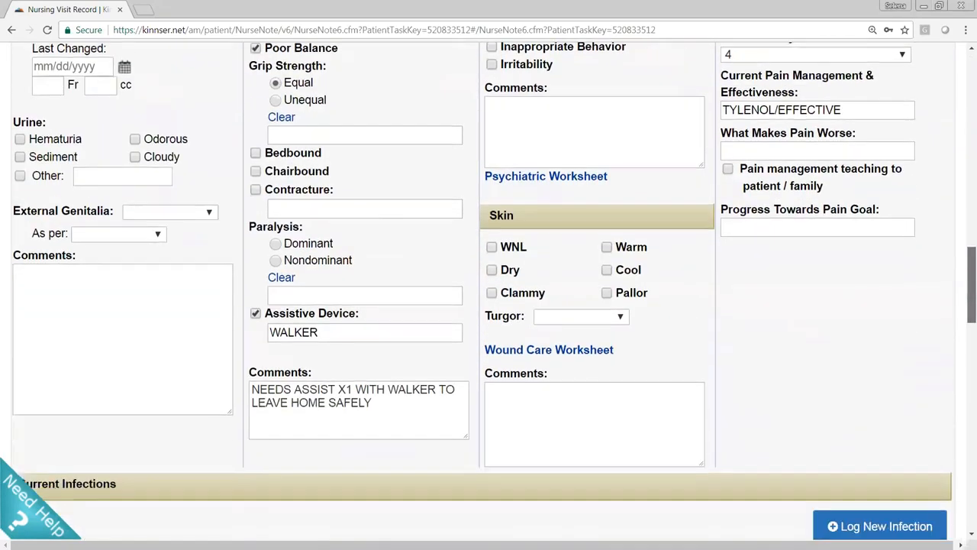
scroll(488, 290, "down", 9)
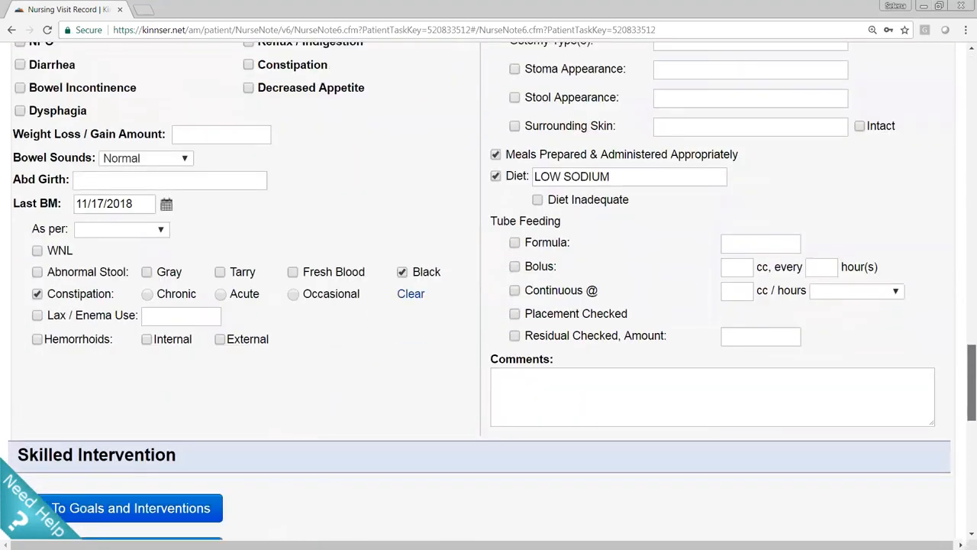
scroll(489, 290, "down", 10)
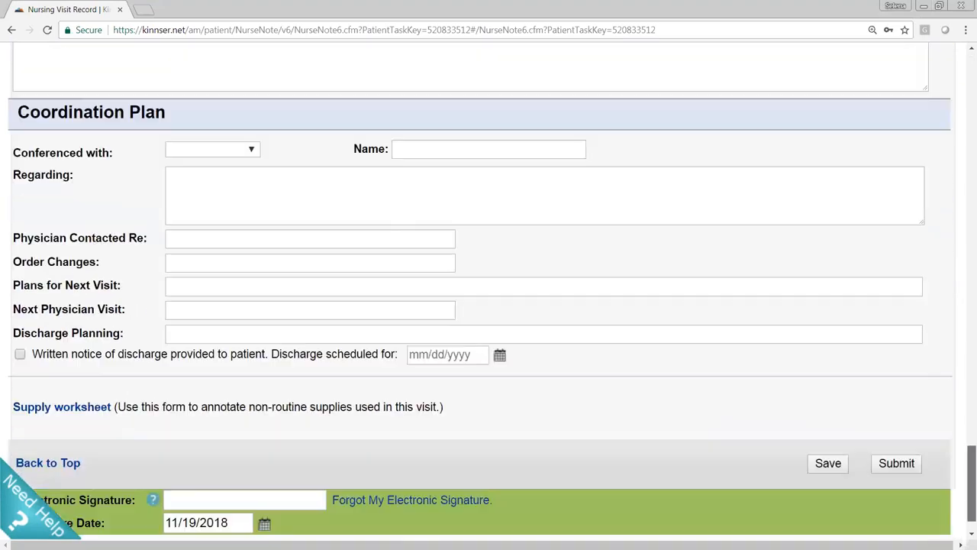
left_click(188, 501)
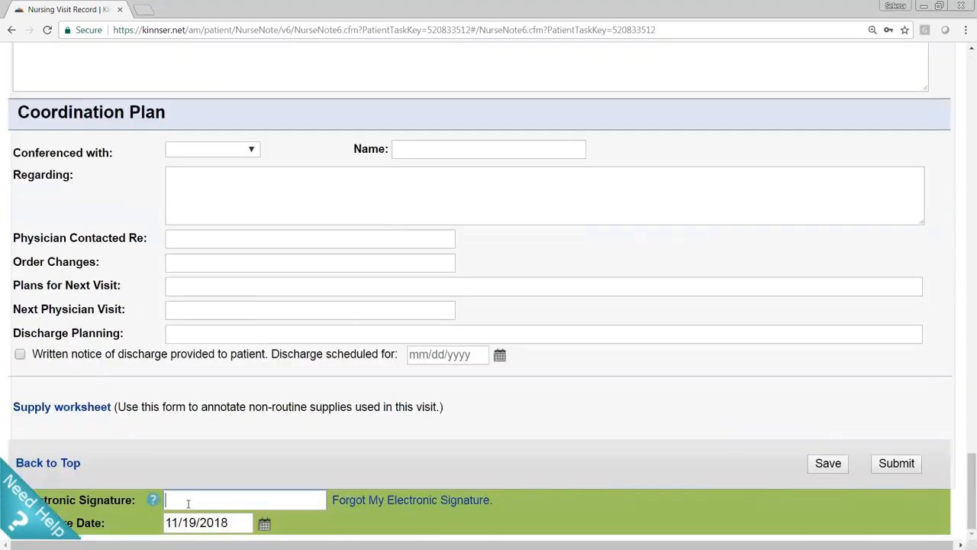
type("•••••")
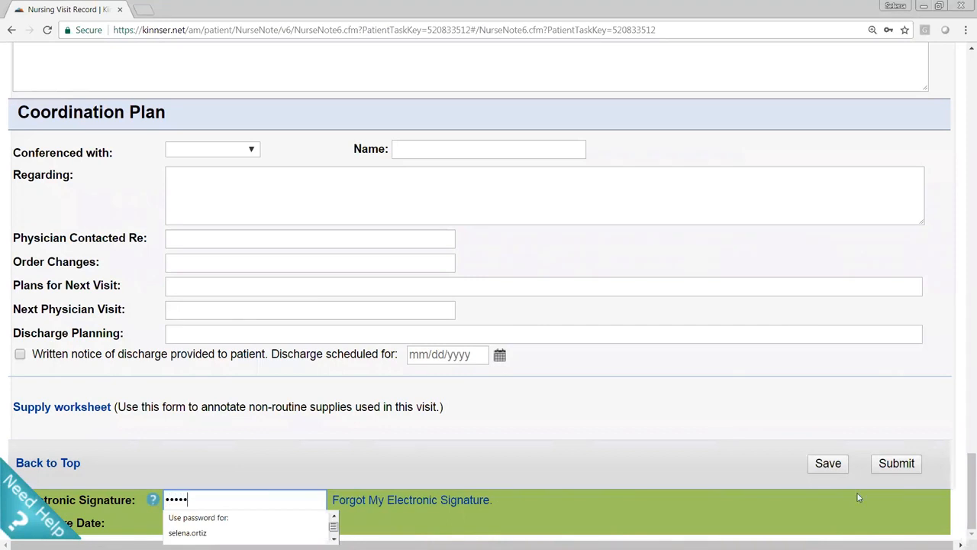
left_click(915, 469)
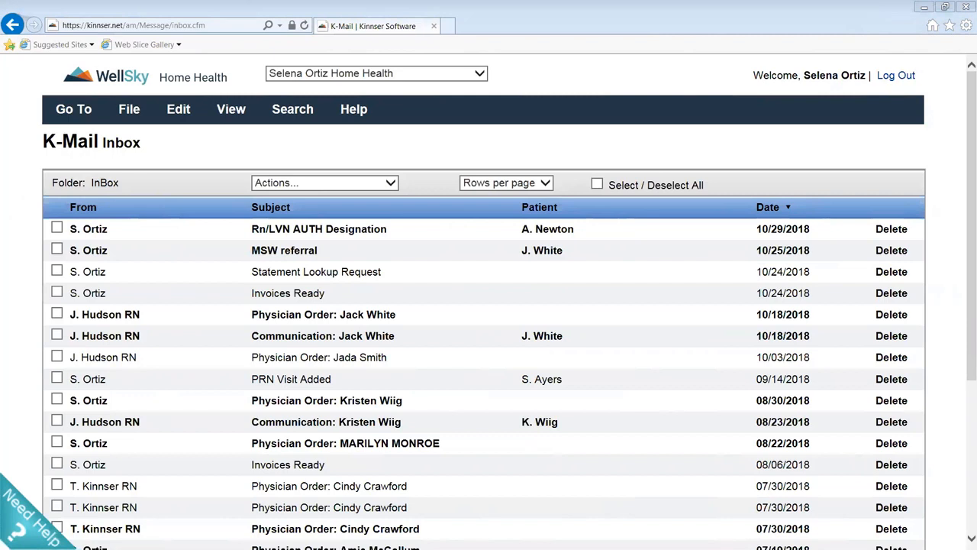
left_click(96, 109)
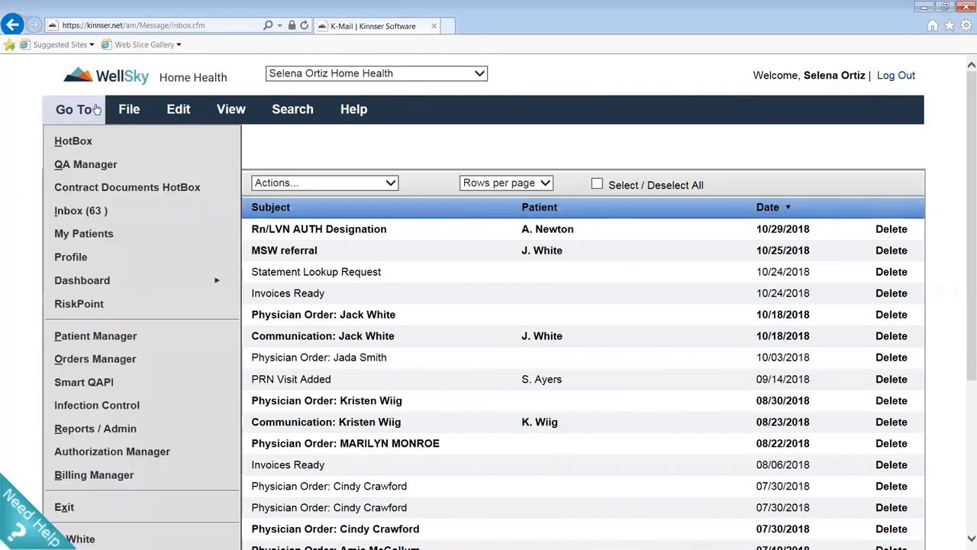
left_click(97, 143)
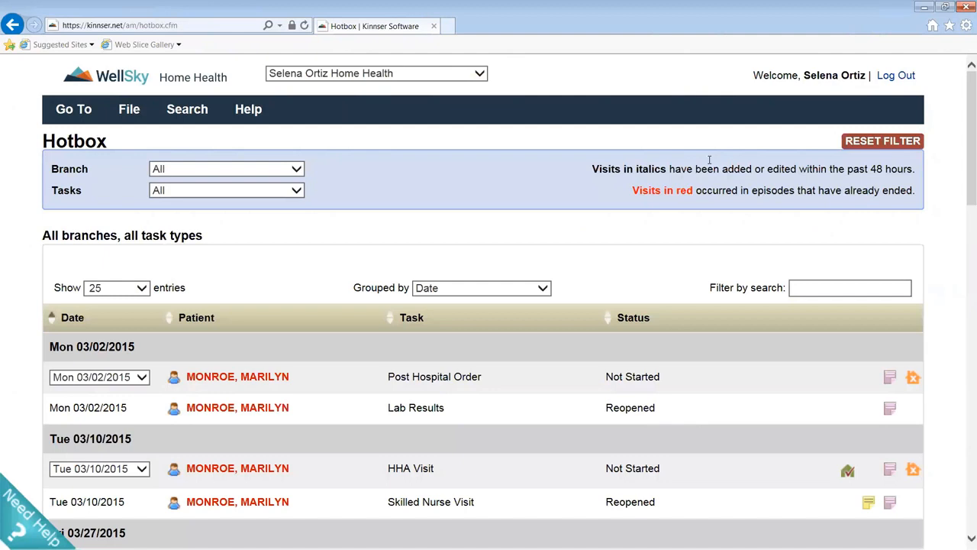
left_click(895, 281)
left_click_drag(788, 293, 711, 291)
left_click(827, 290)
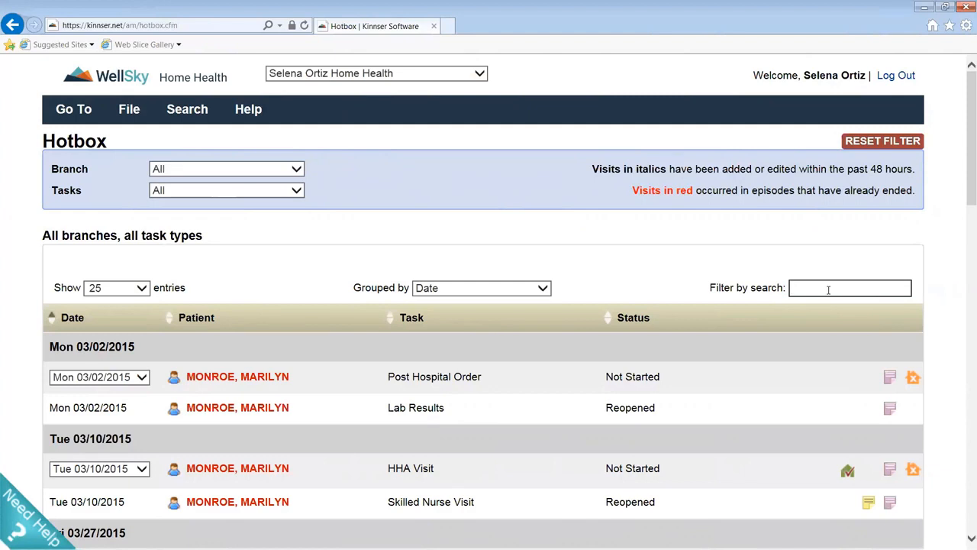
type("11/19")
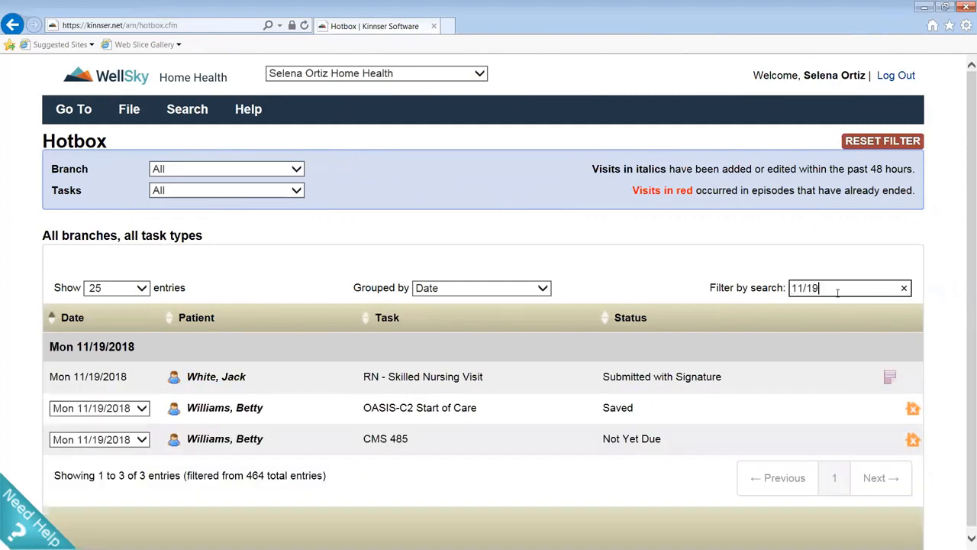
left_click(718, 380)
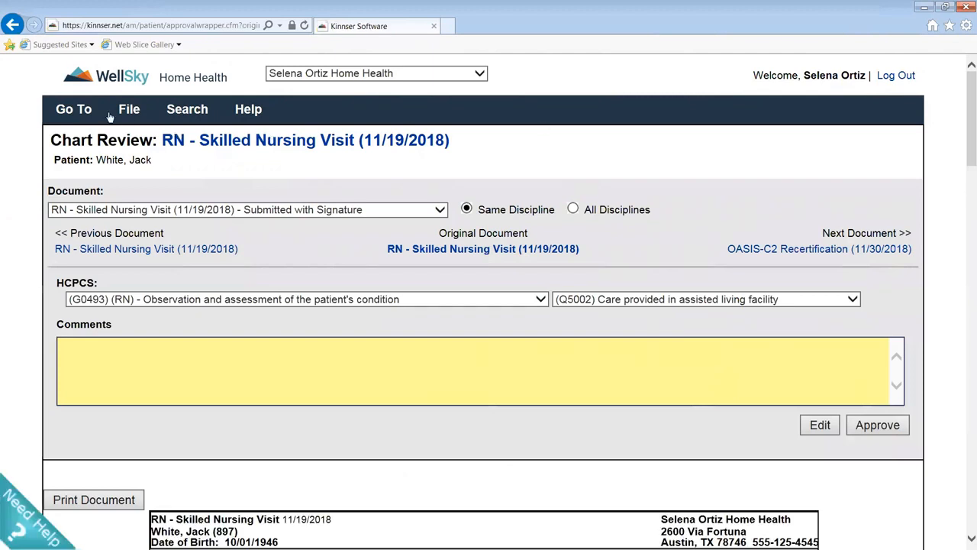
left_click(13, 25)
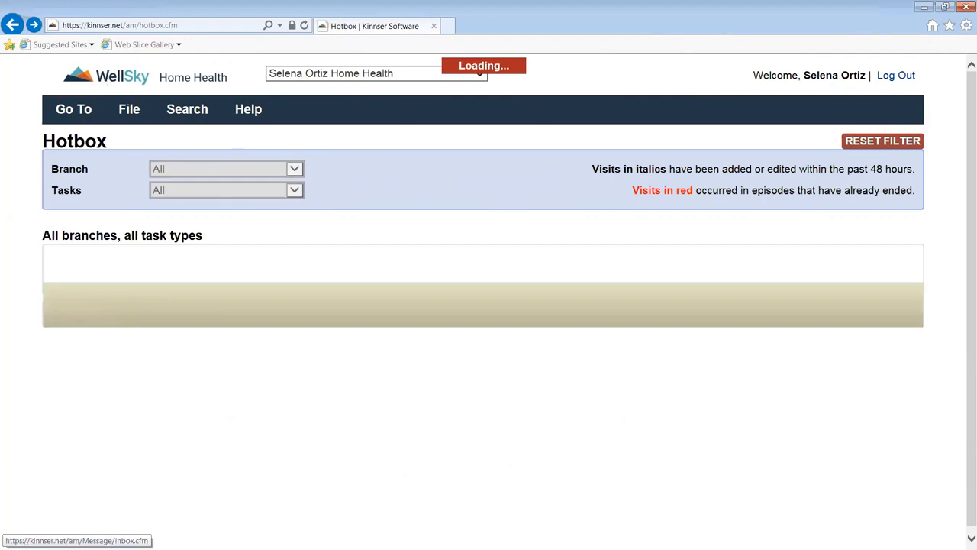
left_click(107, 75)
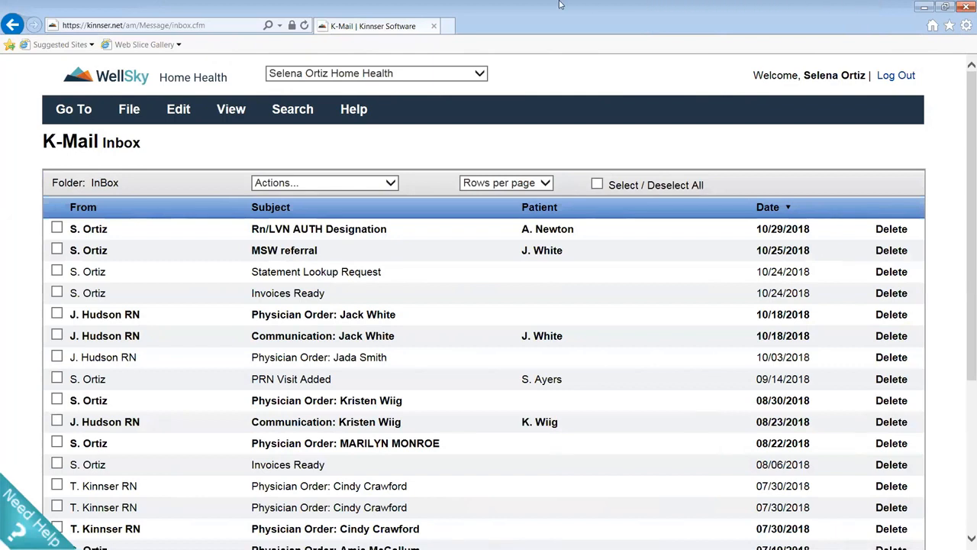
- Filter the Hotbox by 11/19 and open the RN - Skilled Nursing Visit that was submitted with signature
left_click(86, 112)
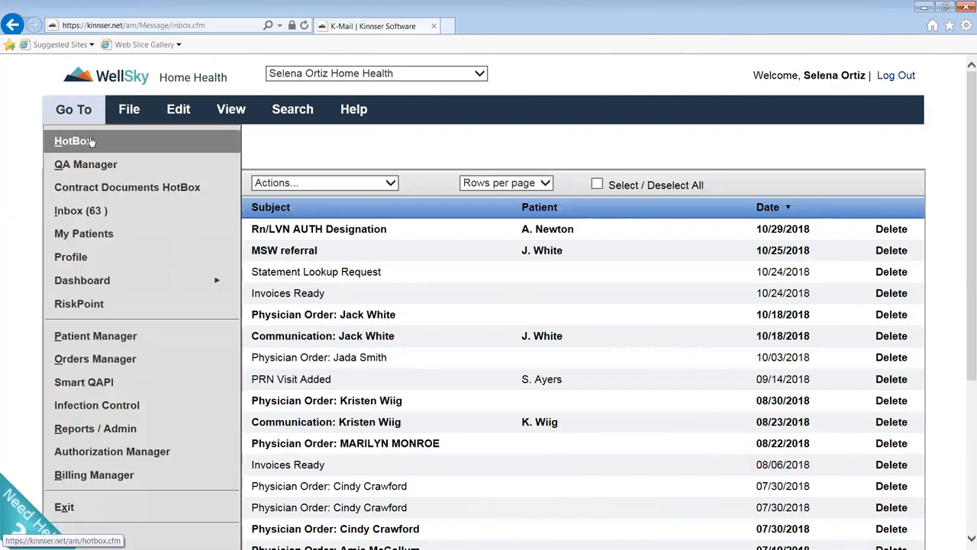
left_click(90, 142)
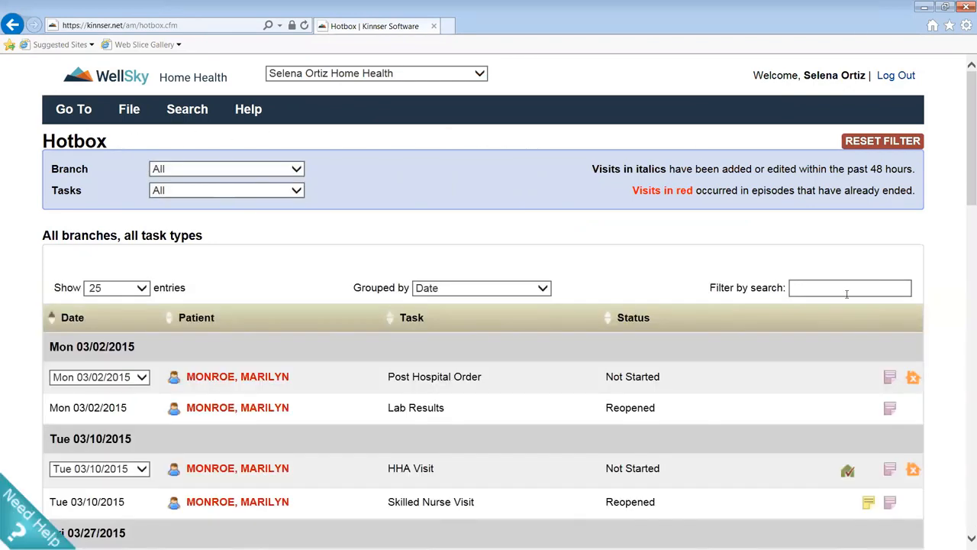
left_click(805, 287)
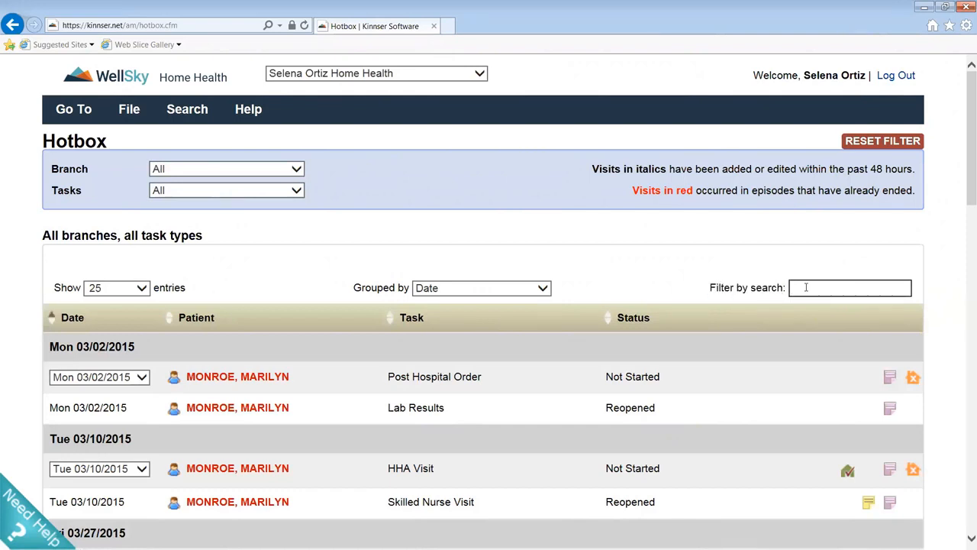
type("11/19")
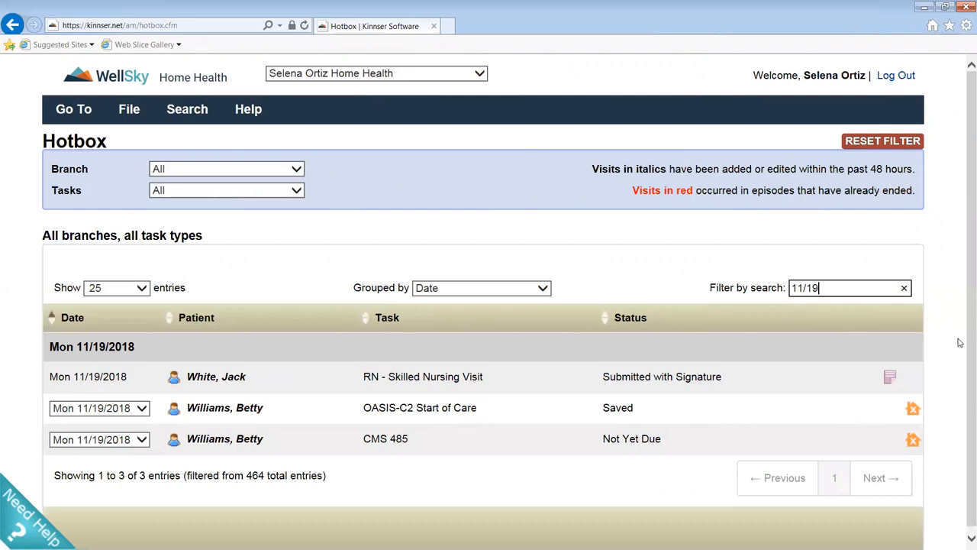
scroll(934, 345, "down", 1)
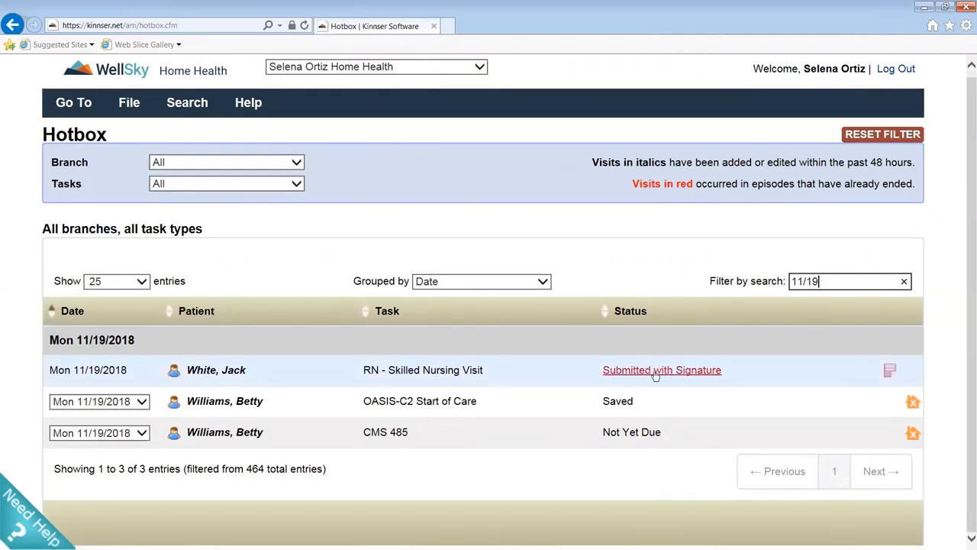
left_click(243, 374)
left_click(243, 375)
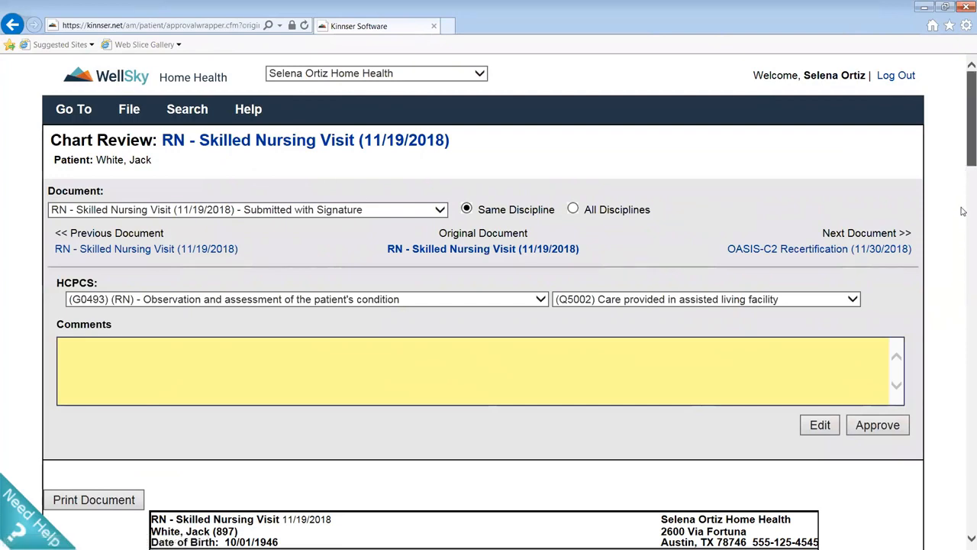
- Review the submitted nursing visit note from Skilled Observation through Coordination Plan and return to its approval section
scroll(962, 211, "down", 5)
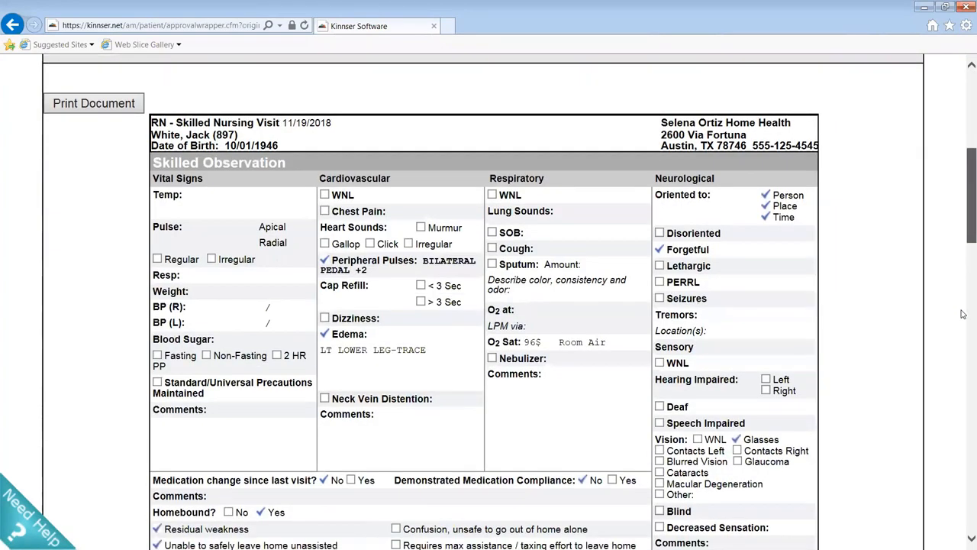
scroll(488, 305, "down", 3)
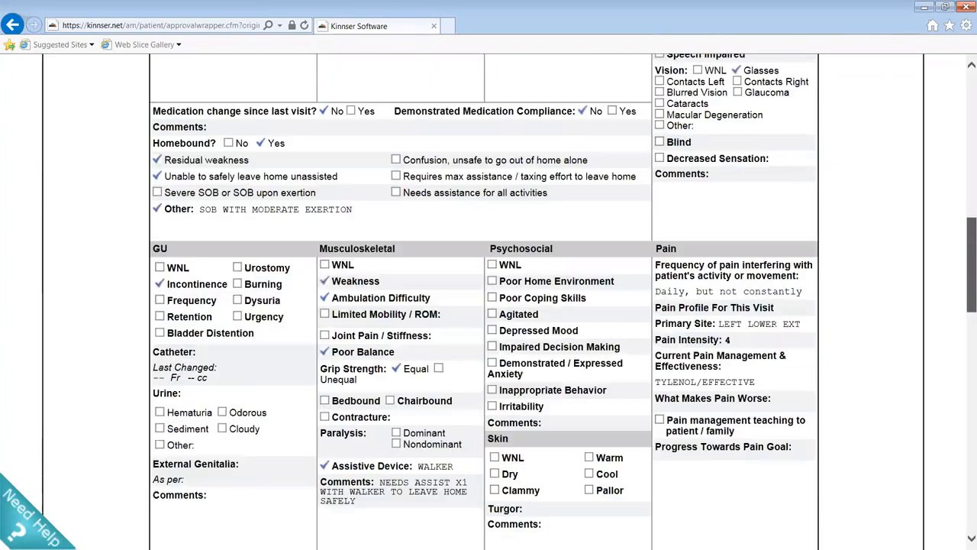
scroll(963, 489, "down", 5)
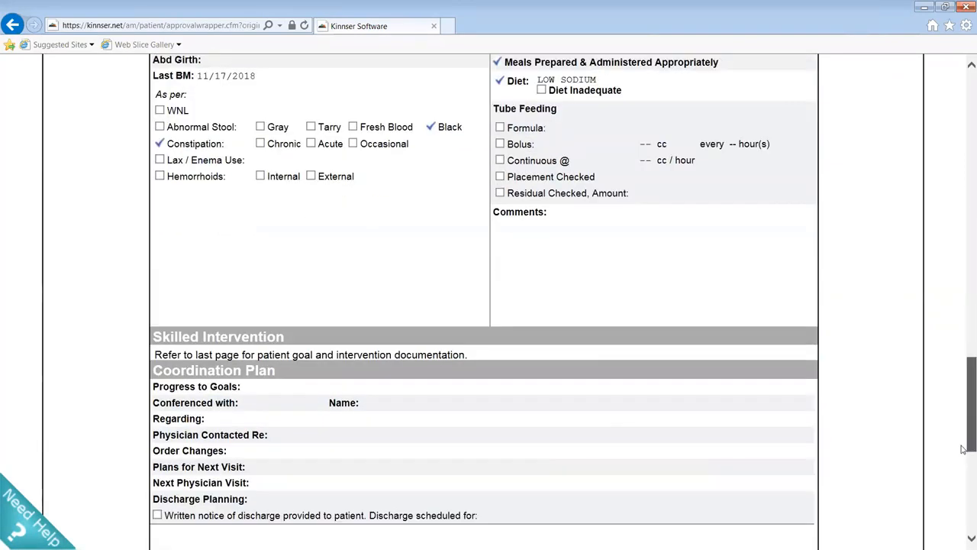
scroll(963, 500, "down", 6)
scroll(962, 509, "up", 7)
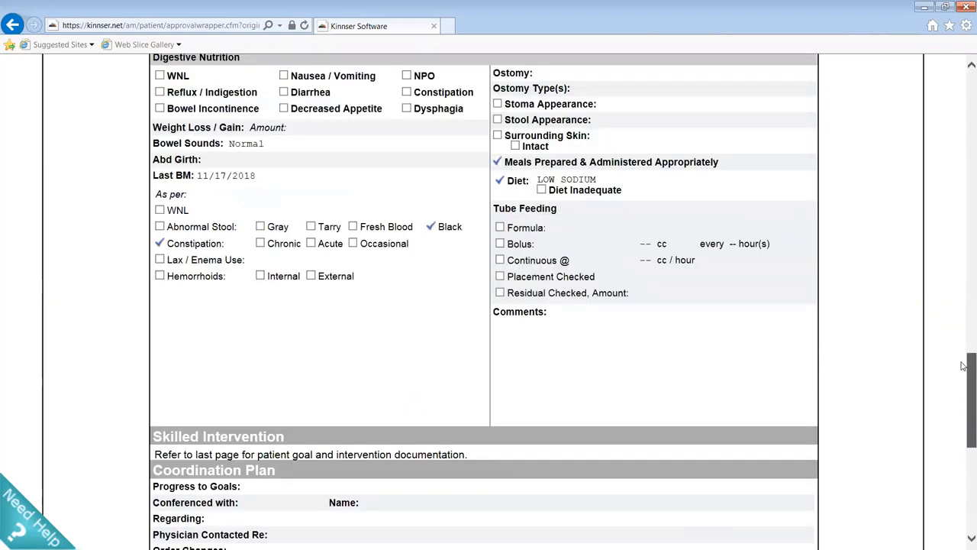
left_click_drag(963, 363, 964, 229)
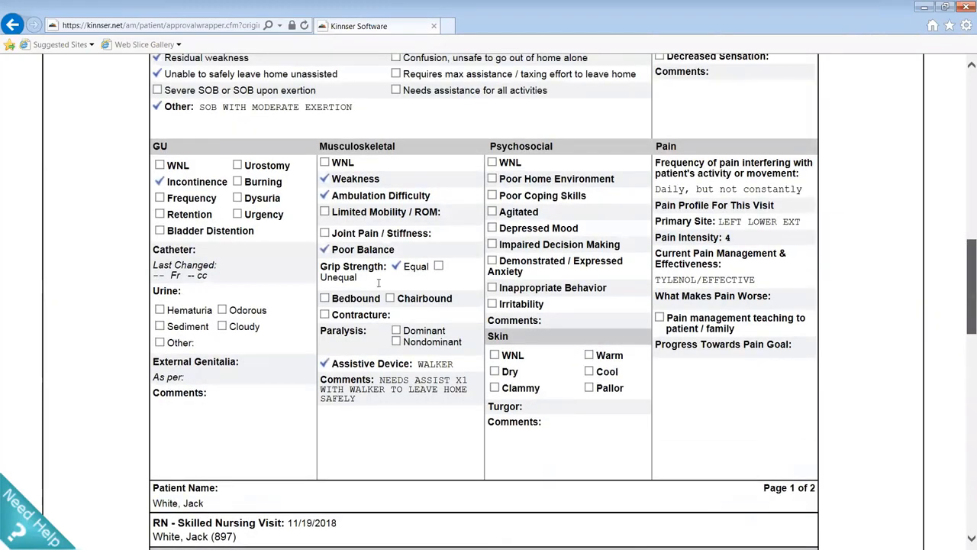
scroll(209, 305, "up", 7)
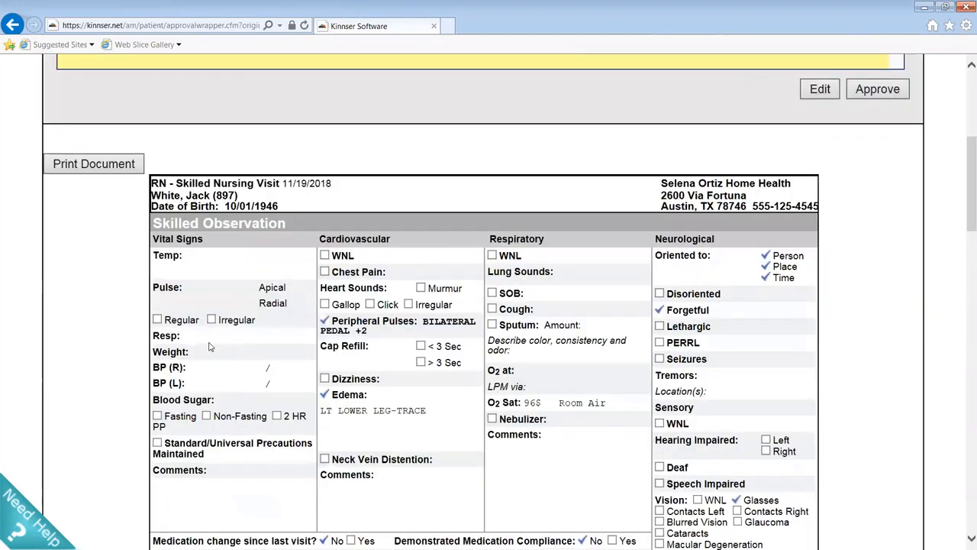
scroll(912, 384, "up", 1)
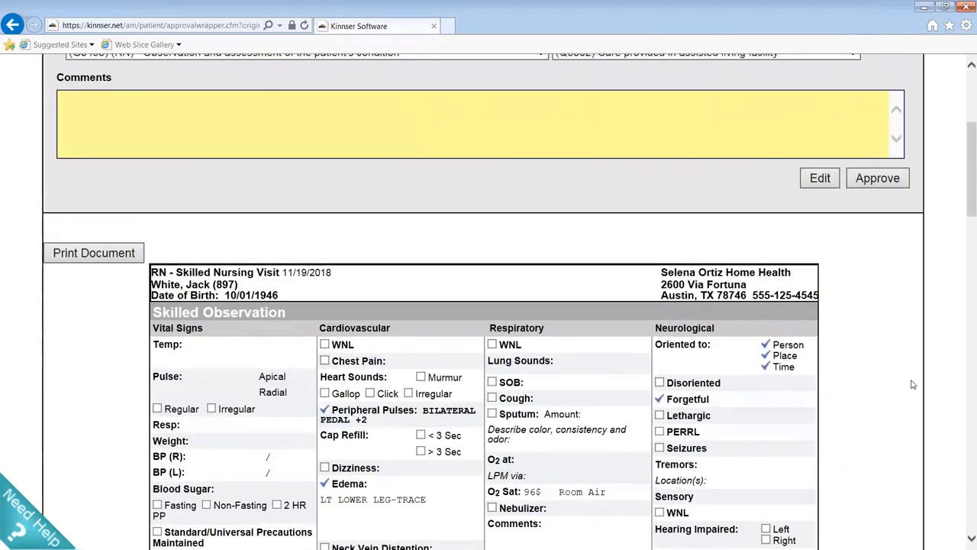
scroll(913, 384, "up", 2)
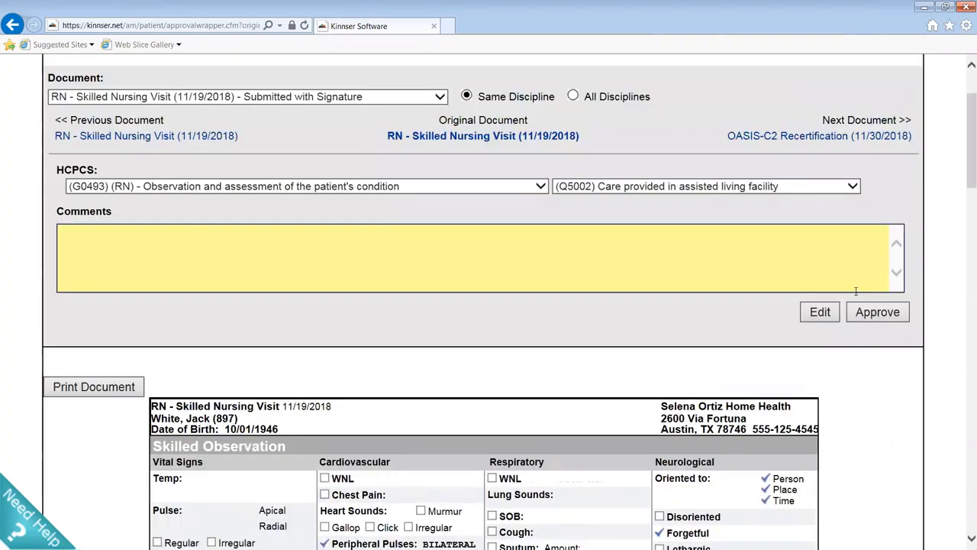
- Add the chart review comment "Please enter vitals." and open the nursing visit note for editing
left_click(714, 239)
type("Please ent")
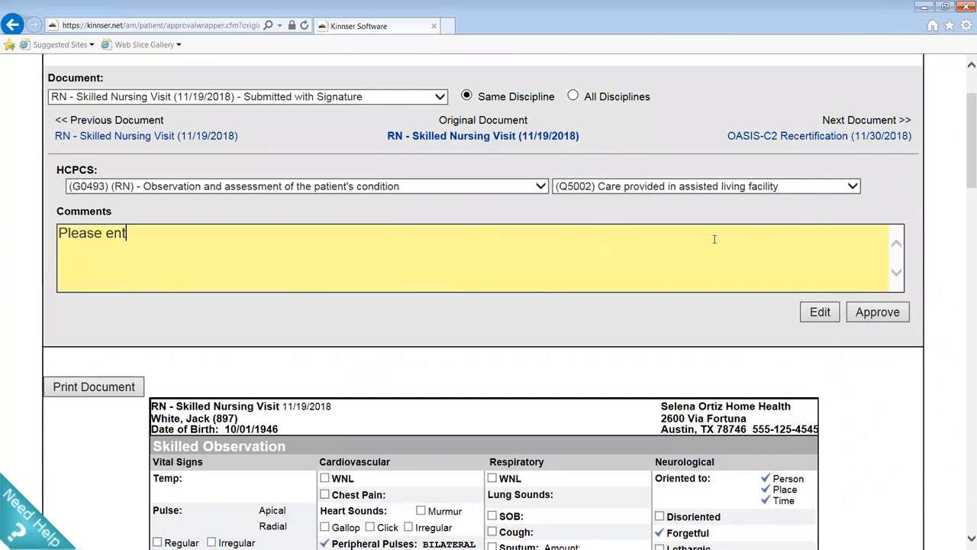
type("er vitals.")
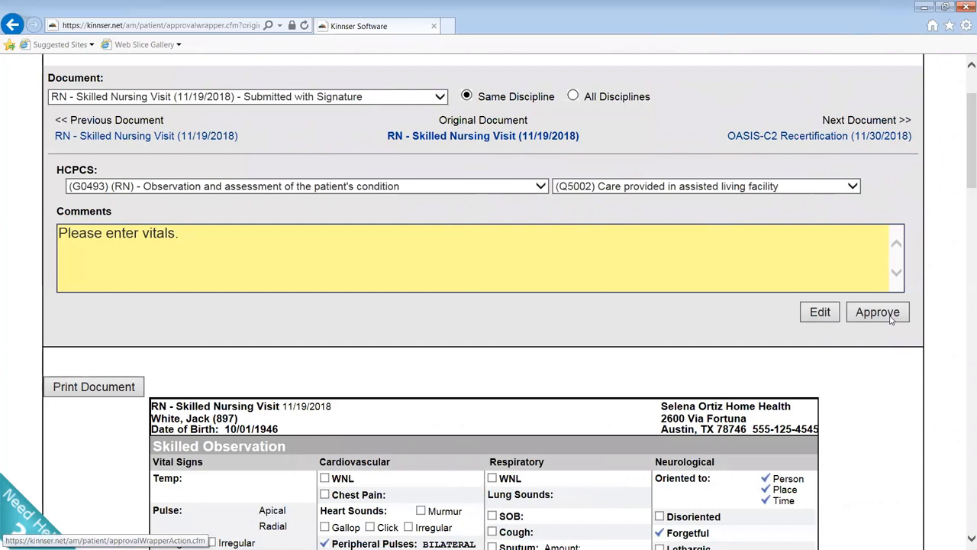
left_click(836, 318)
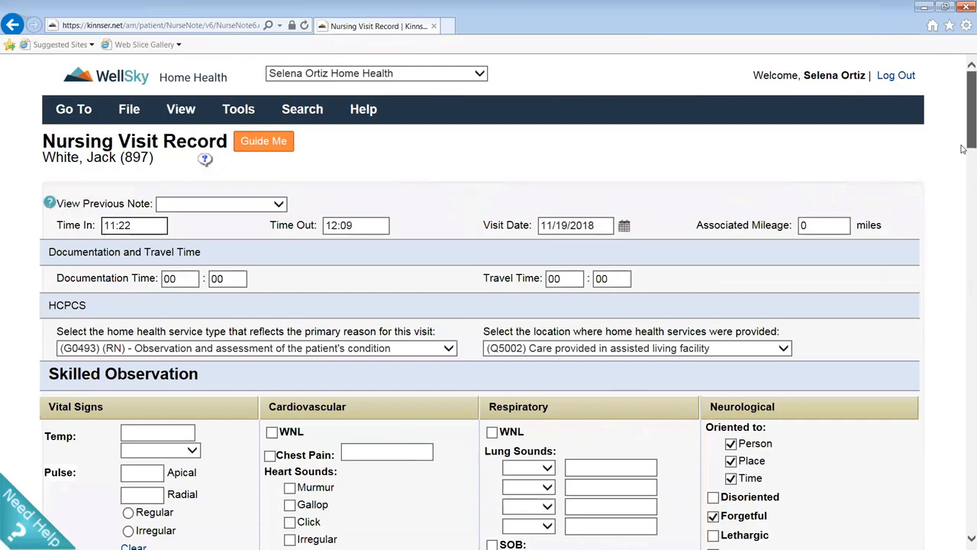
- Return the Nursing Visit Record to the clinician for signature from the end of the note
scroll(962, 191, "down", 5)
scroll(962, 229, "down", 12)
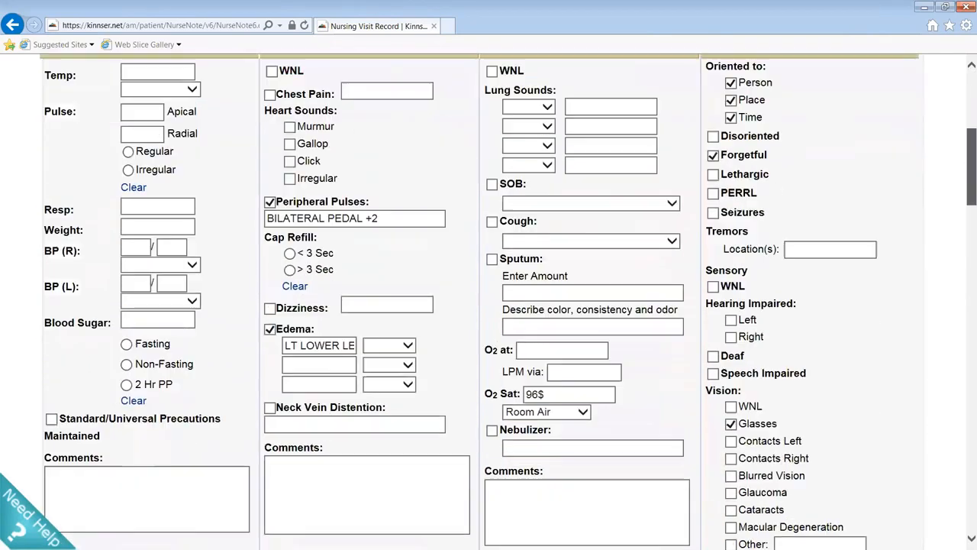
scroll(489, 305, "down", 15)
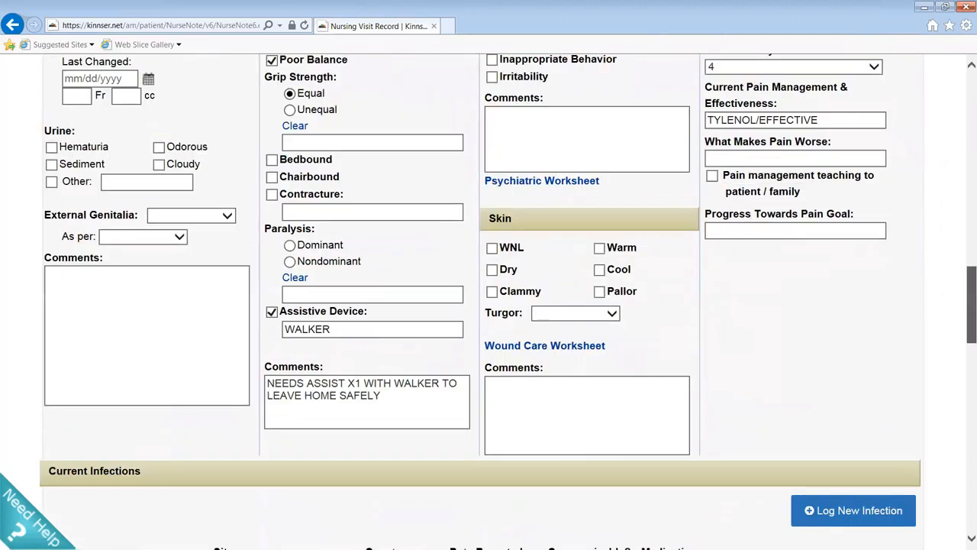
scroll(488, 306, "down", 15)
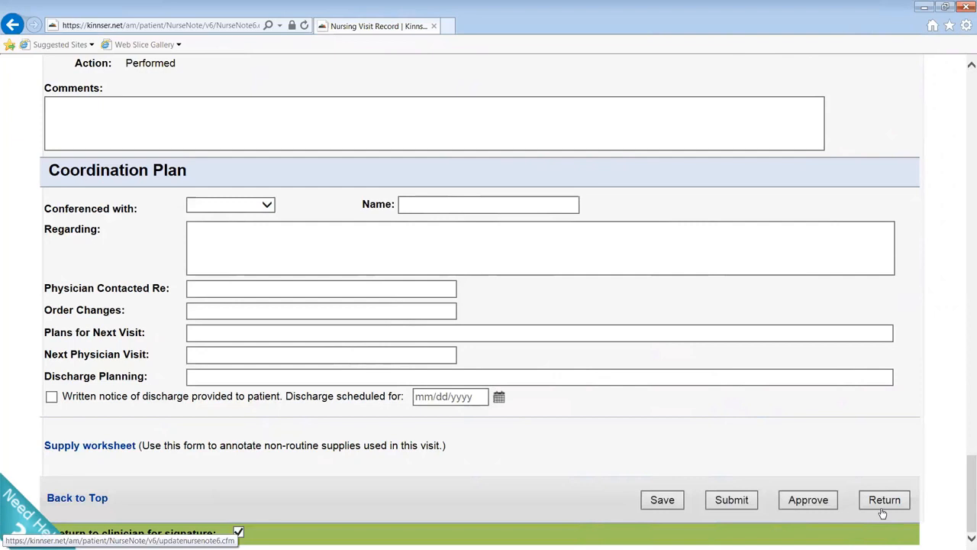
left_click(883, 510)
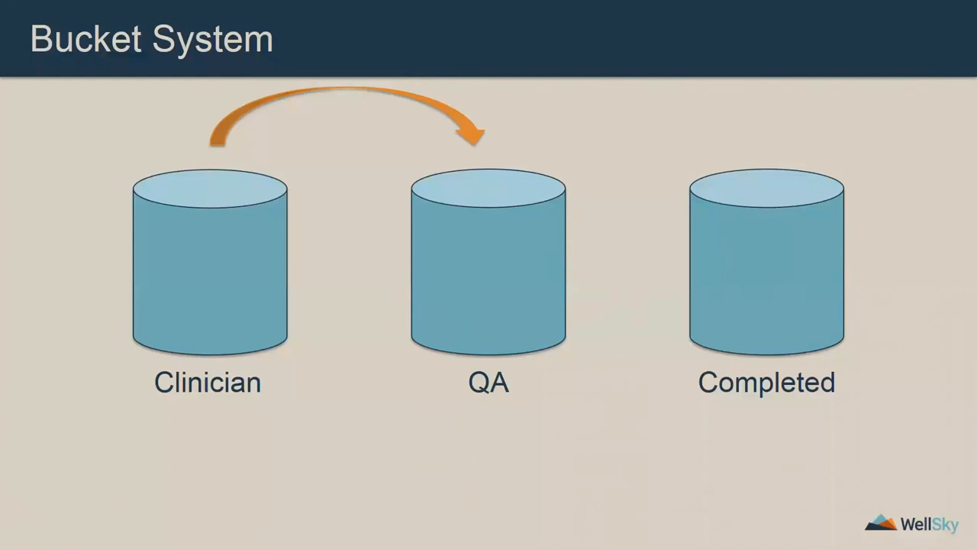
key("Right")
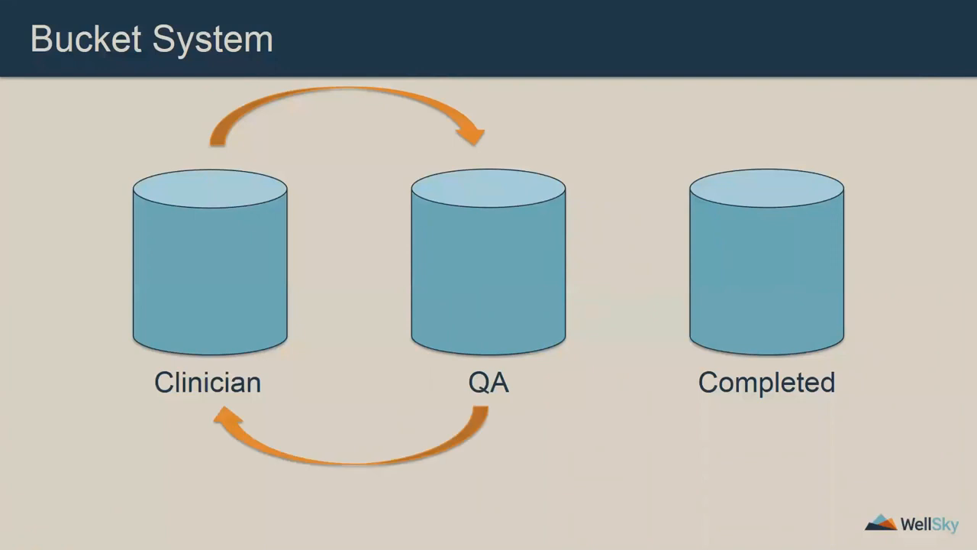
key("Right")
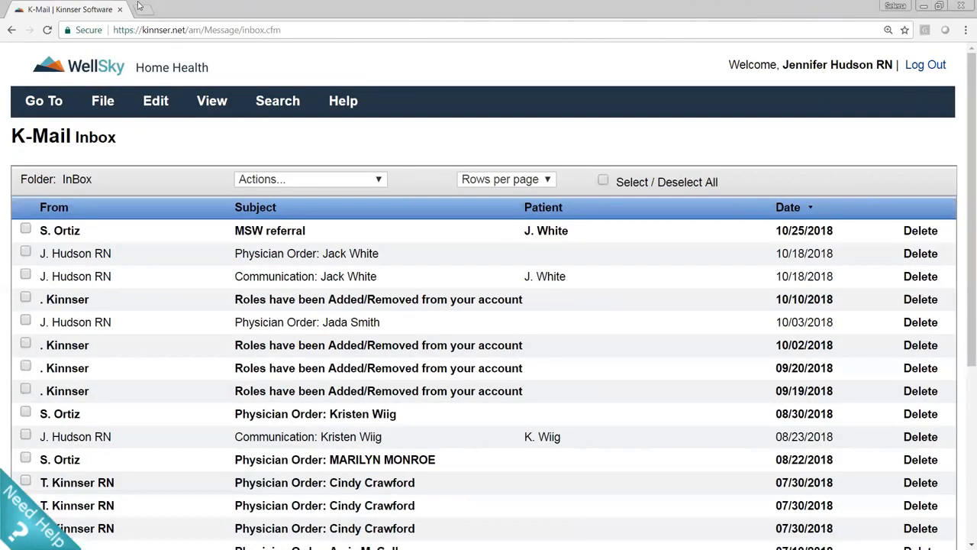
- View the task comment on the RN - Skilled Nursing Visit returned for review in the clinician's Hotbox and open that visit
left_click(45, 98)
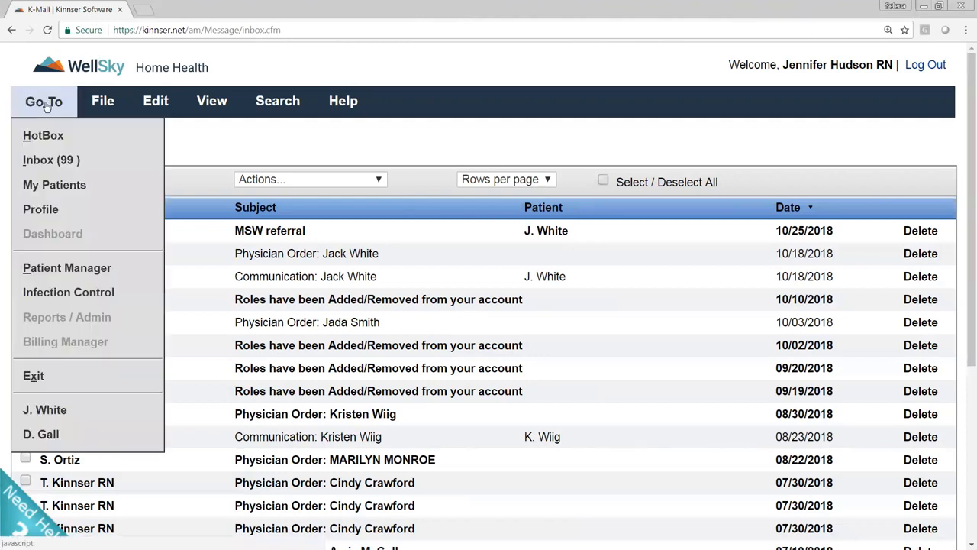
left_click(75, 131)
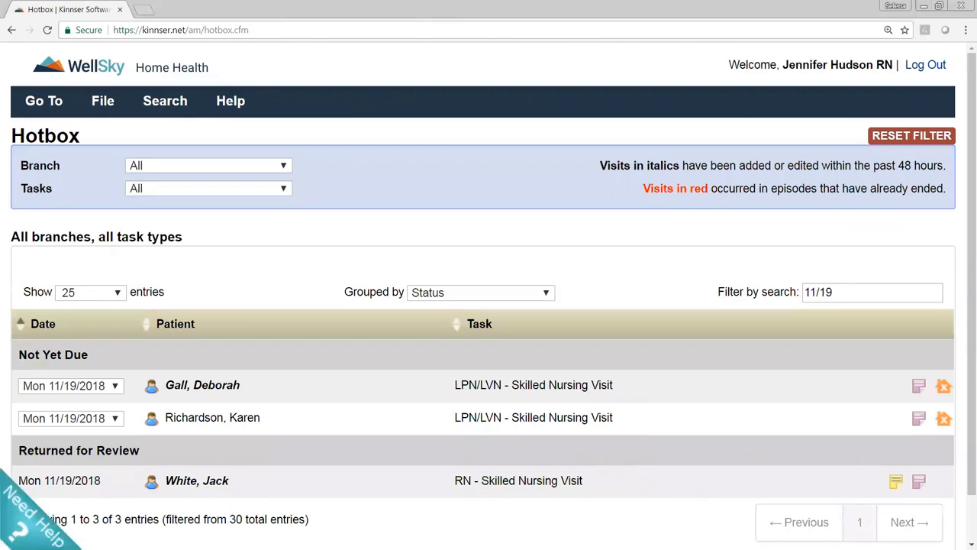
mouse_move(896, 483)
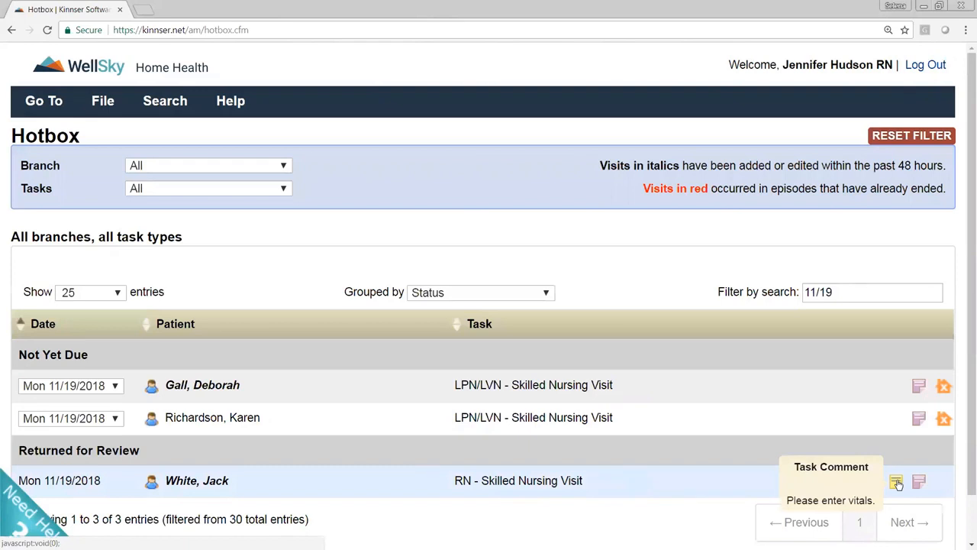
scroll(897, 484, "down", 1)
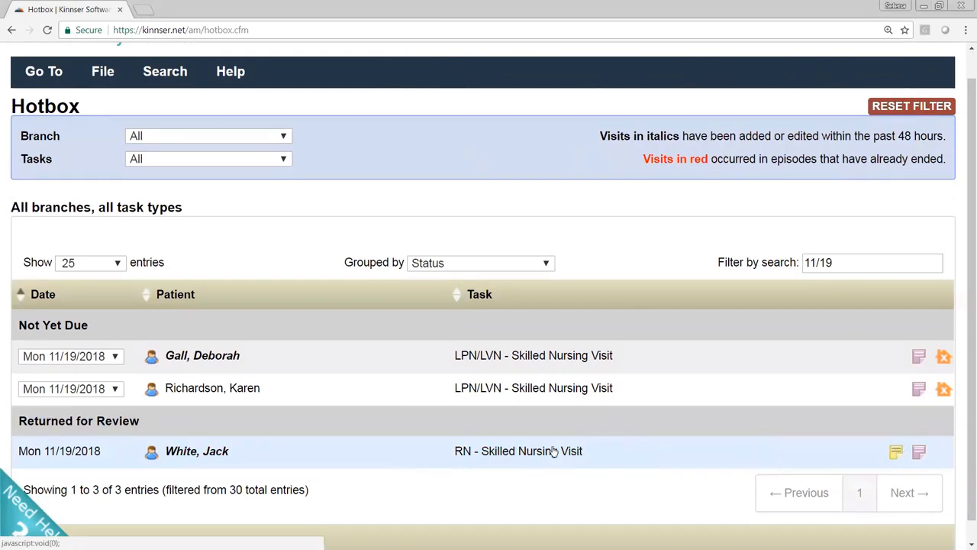
left_click(197, 452)
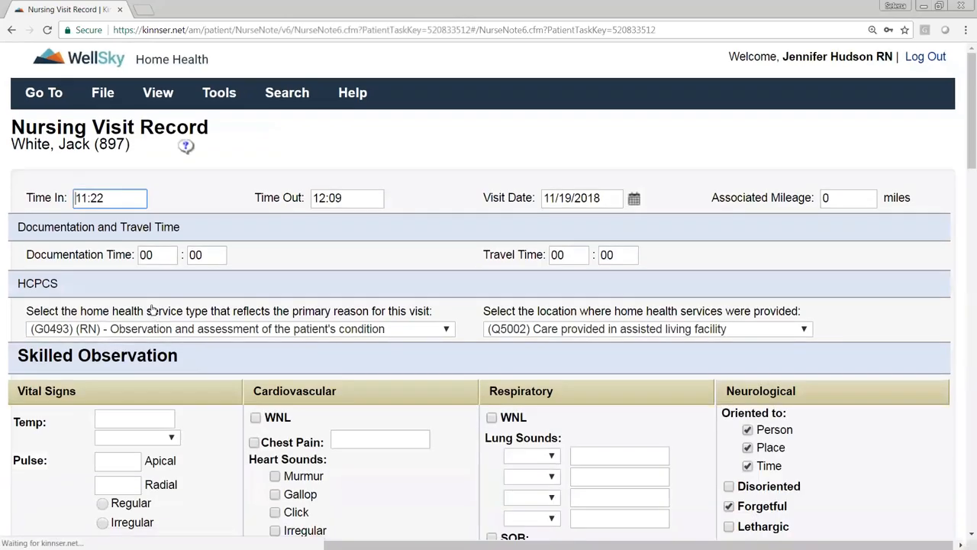
- Record a temperature of 98.5 taken orally in the Vital Signs of the Nursing Visit Record
scroll(151, 309, "down", 2)
left_click(153, 301)
type("9")
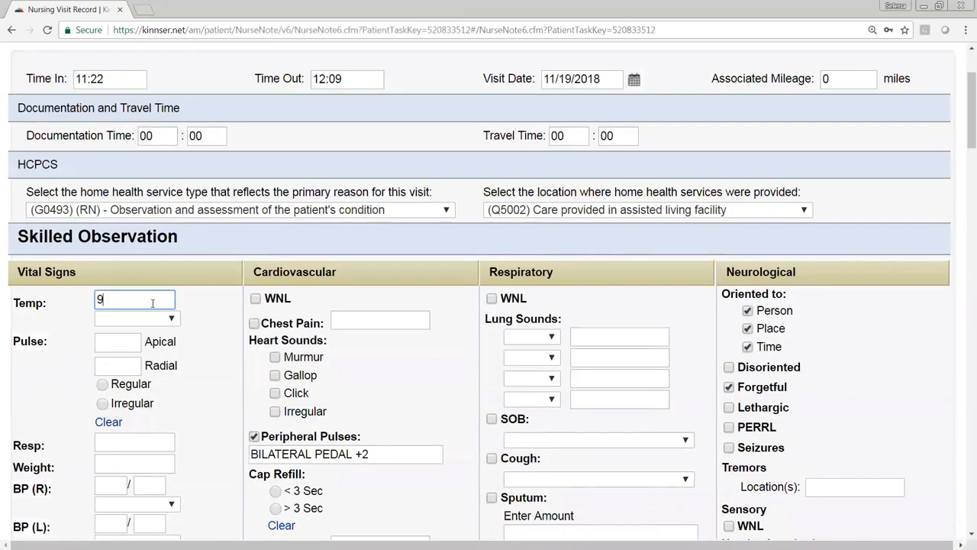
type("8.5")
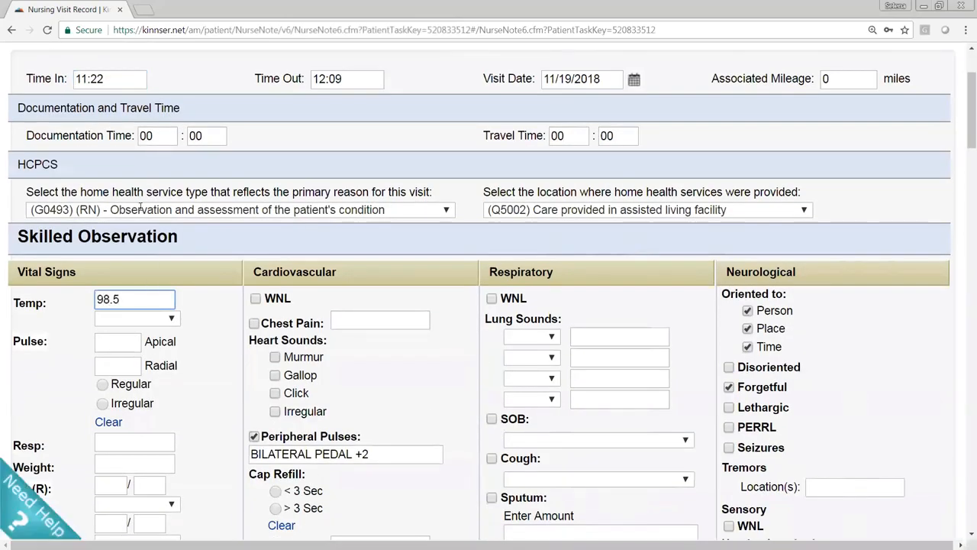
scroll(134, 213, "down", 1)
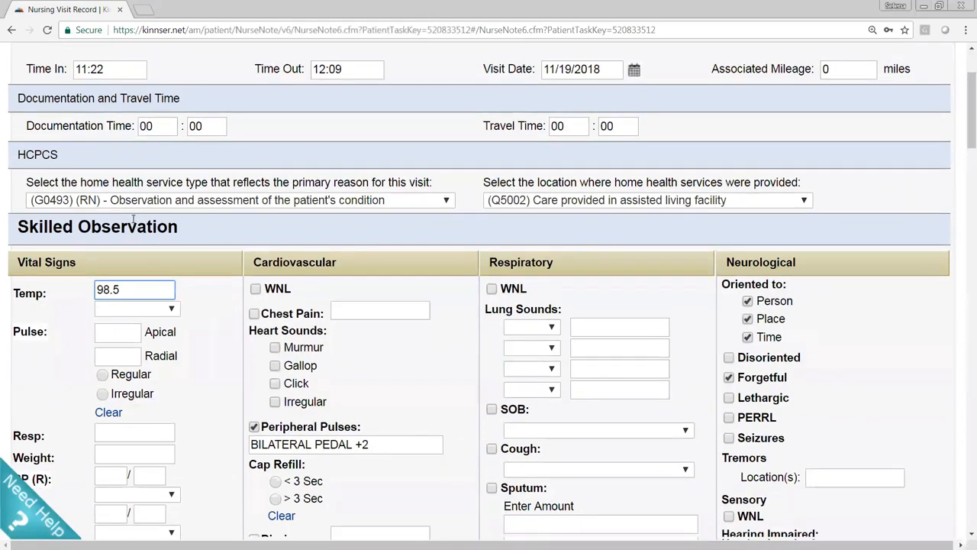
scroll(133, 219, "down", 2)
left_click(136, 193)
left_click(132, 219)
- Enter an apical pulse of 69 and mark the pulse as regular
left_click(131, 216)
type("69")
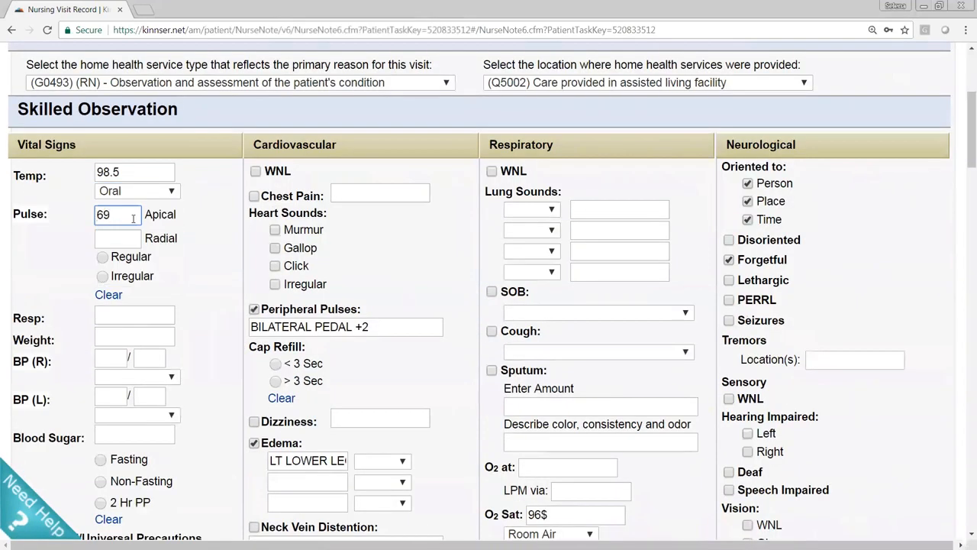
left_click(104, 258)
- Enter a weight of 129 in Vital Signs and the text TSET for Chest Pain under Cardiovascular
left_click(112, 336)
type("1")
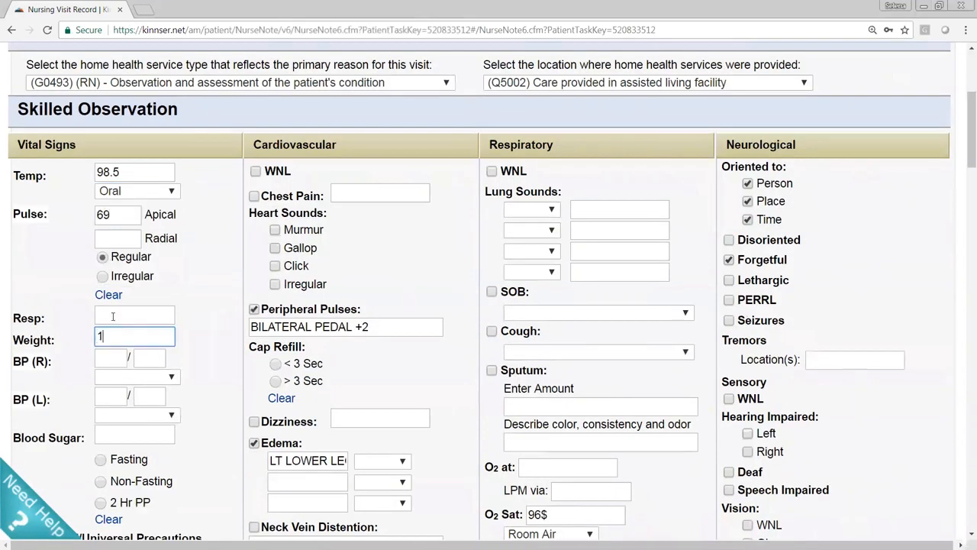
type("29")
left_click(407, 194)
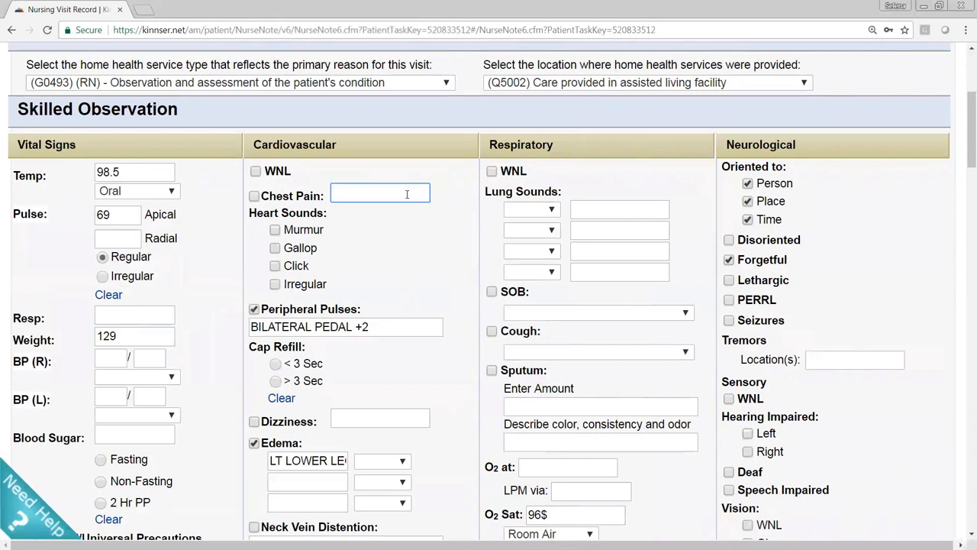
type("TSET")
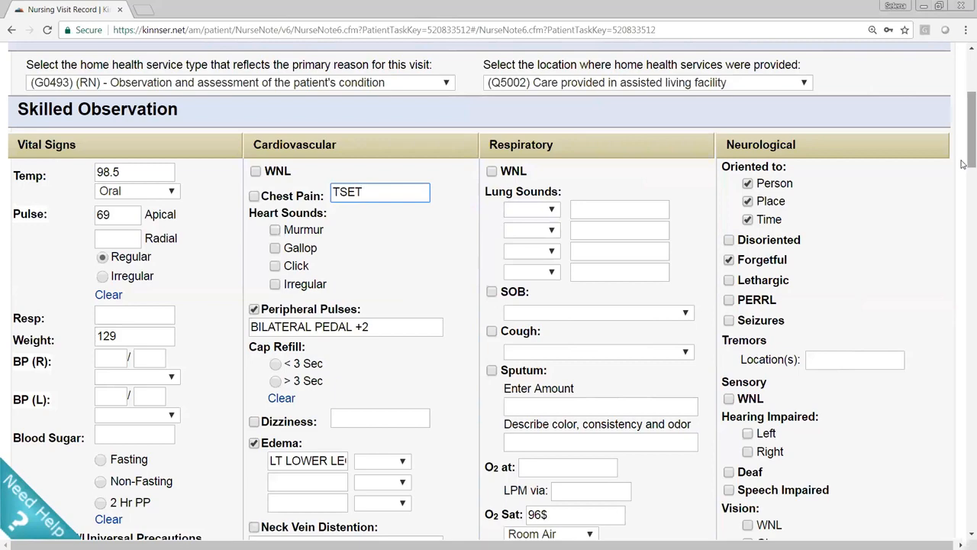
- Enter the electronic signature at the end of the corrected Nursing Visit Record and resubmit the note
scroll(964, 164, "down", 3)
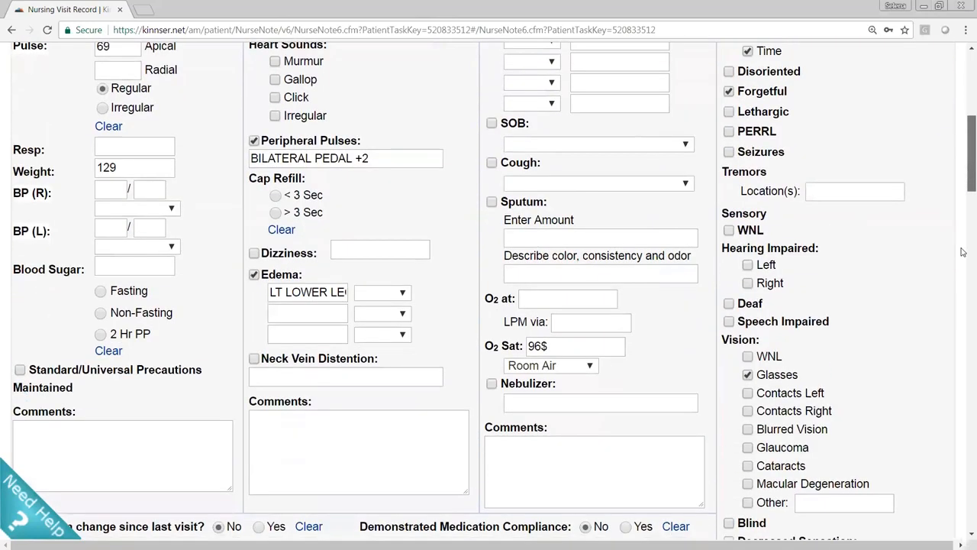
scroll(489, 290, "down", 1)
scroll(488, 290, "down", 7)
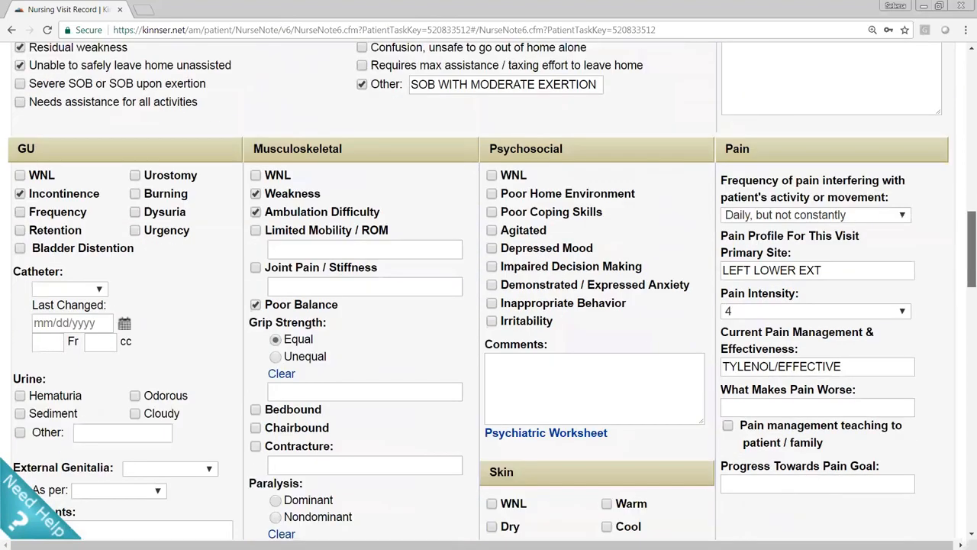
scroll(458, 505, "down", 15)
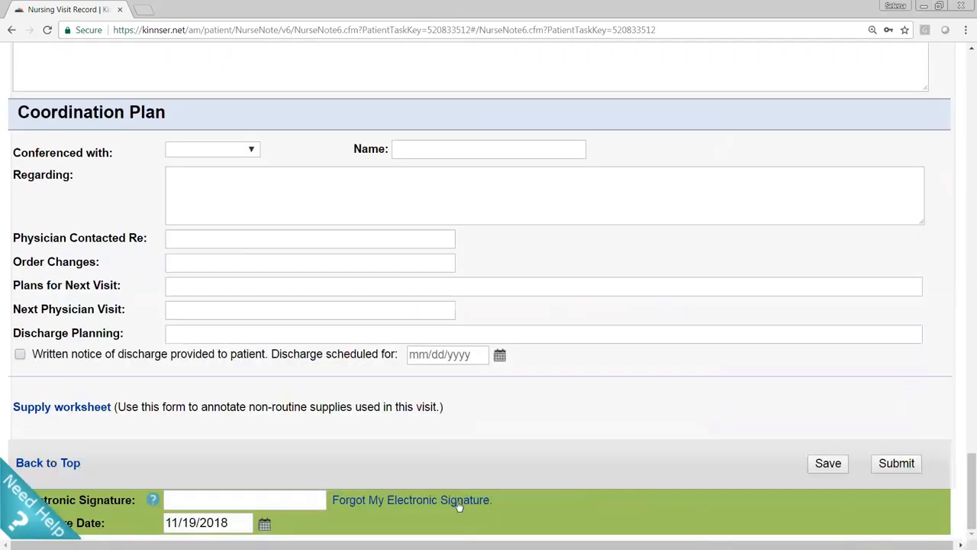
left_click(260, 505)
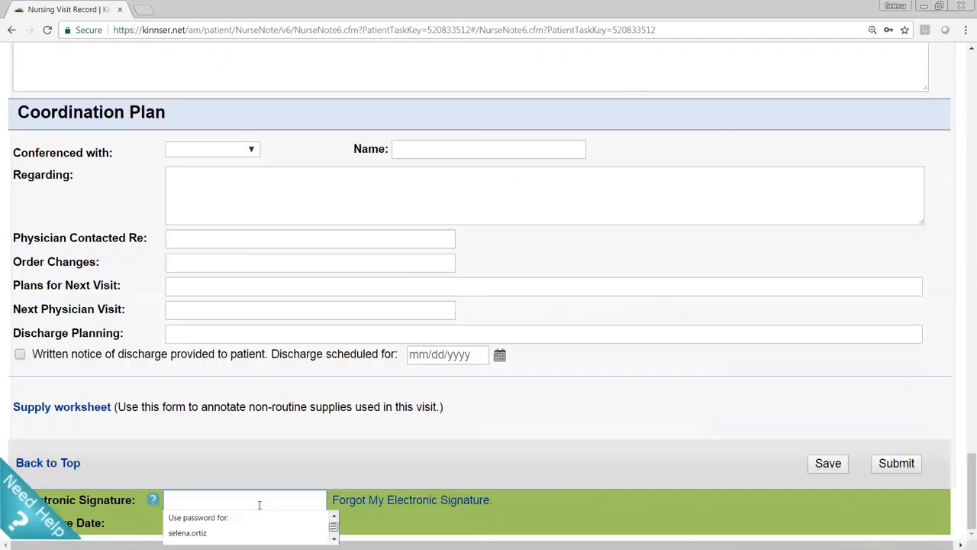
type("•••••")
left_click(905, 468)
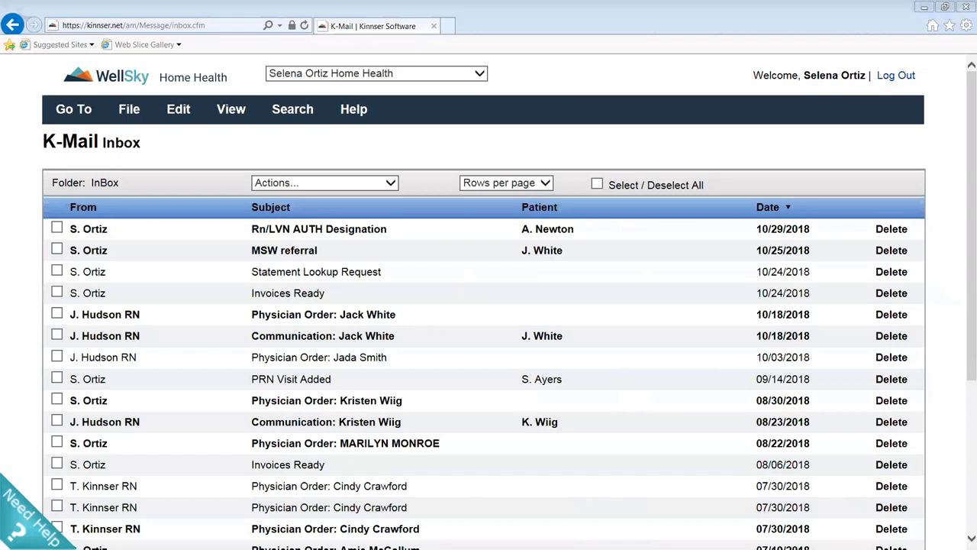
- Filter the reviewer's Hotbox by 11/19 and open the resubmitted RN - Skilled Nursing Visit in chart review
left_click(90, 109)
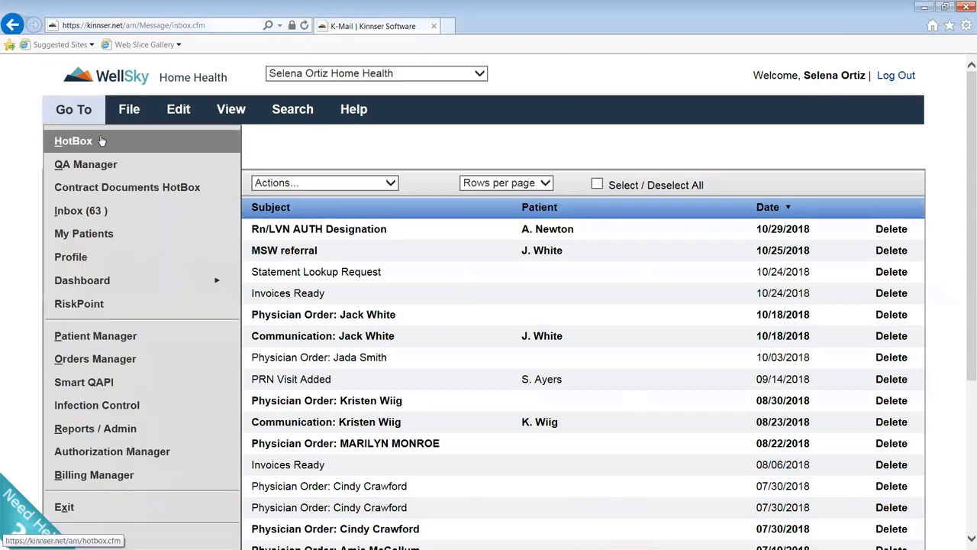
left_click(101, 141)
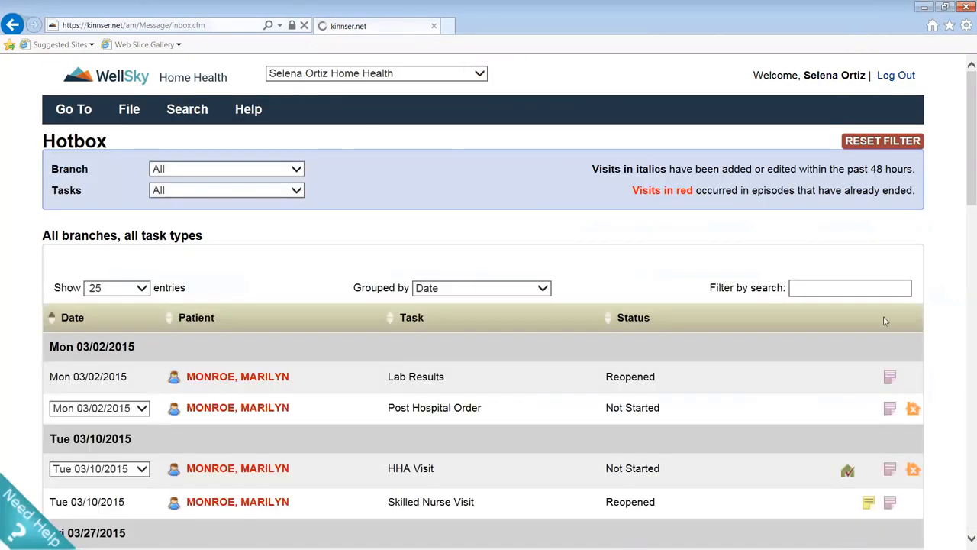
left_click(858, 290)
type("11/19")
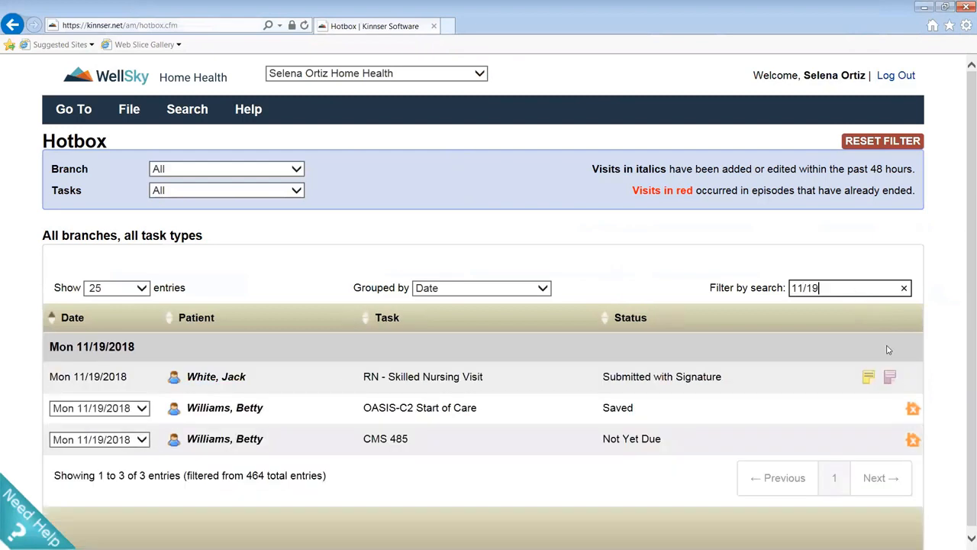
mouse_move(869, 379)
left_click(466, 376)
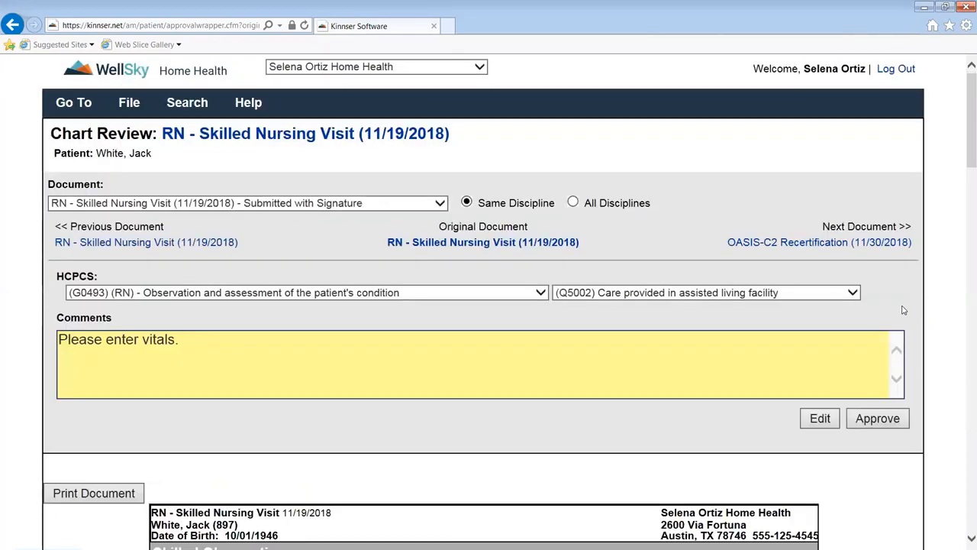
- Highlight the Chest Pain entry in the resubmitted note and change the review comment to "Please re-sign."
scroll(901, 308, "down", 5)
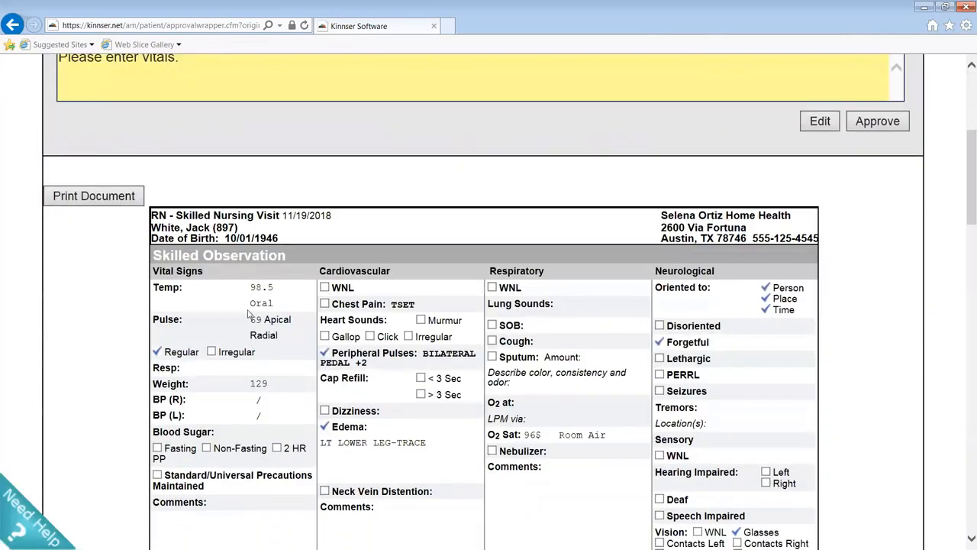
double_click(410, 305)
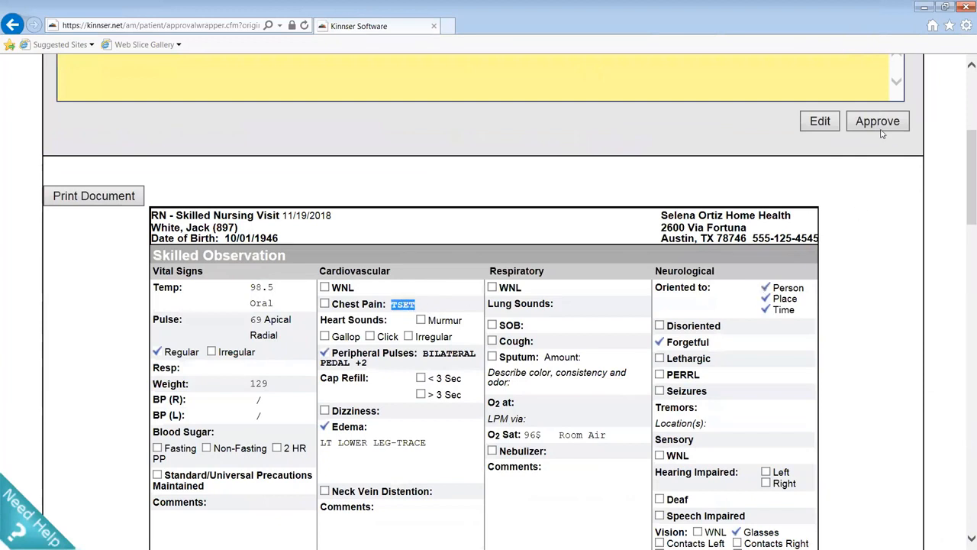
scroll(918, 226, "up", 2)
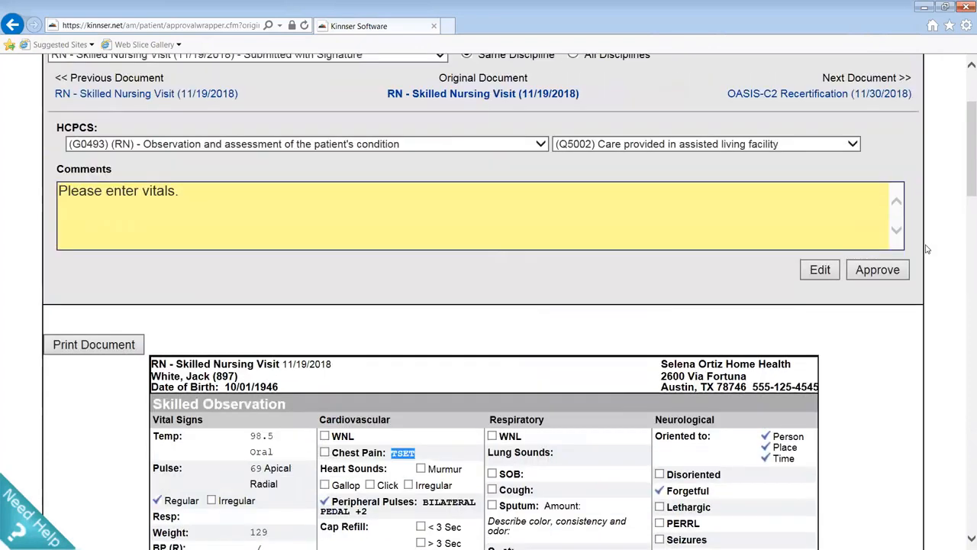
scroll(927, 249, "up", 1)
left_click(718, 267)
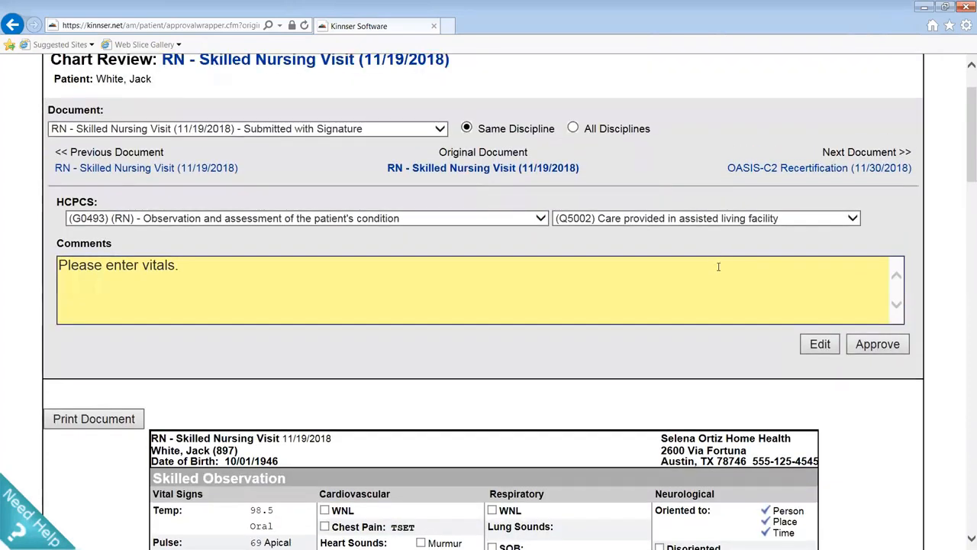
key("BackSpace")
key("BackSpace")
key("BackSpace")
key("BackSpace")
key("BackSpace")
key("BackSpace")
key("BackSpace")
key("BackSpace")
key("BackSpace")
key("BackSpace")
key("BackSpace")
key("BackSpace")
key("BackSpace")
type("re-sign. ")
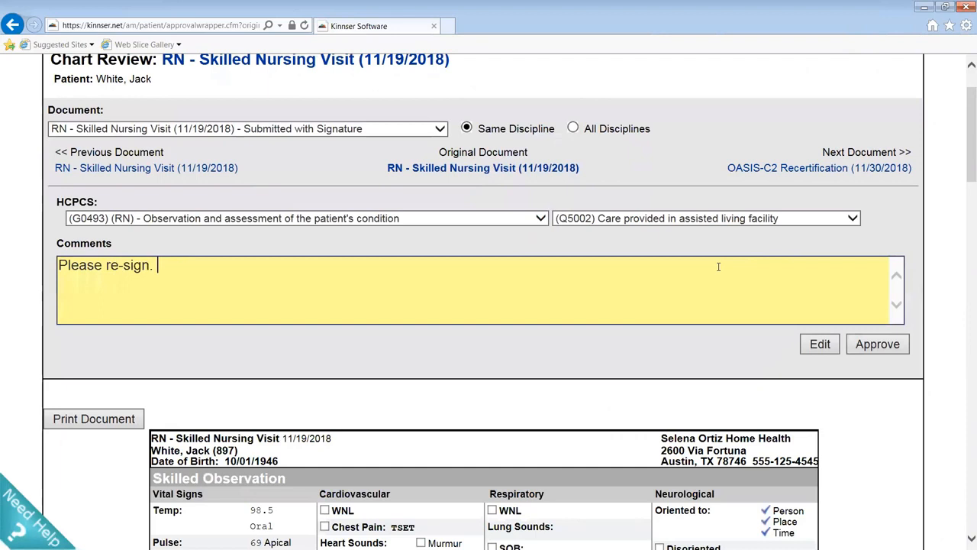
- Add "I had to correct a spelling in the cardio section." to the review comment and open the visit note for editing
type("I had to correct a spe")
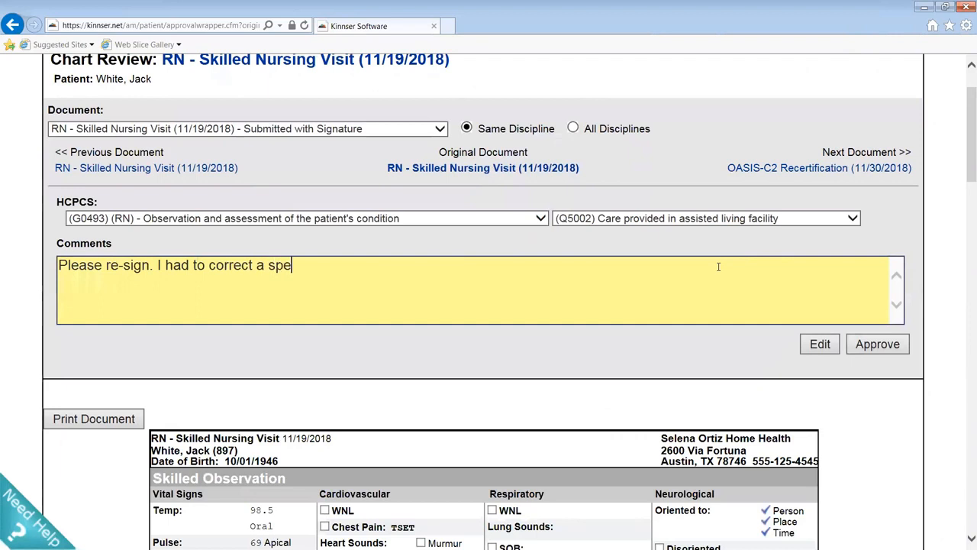
type("lling in the cardio sect")
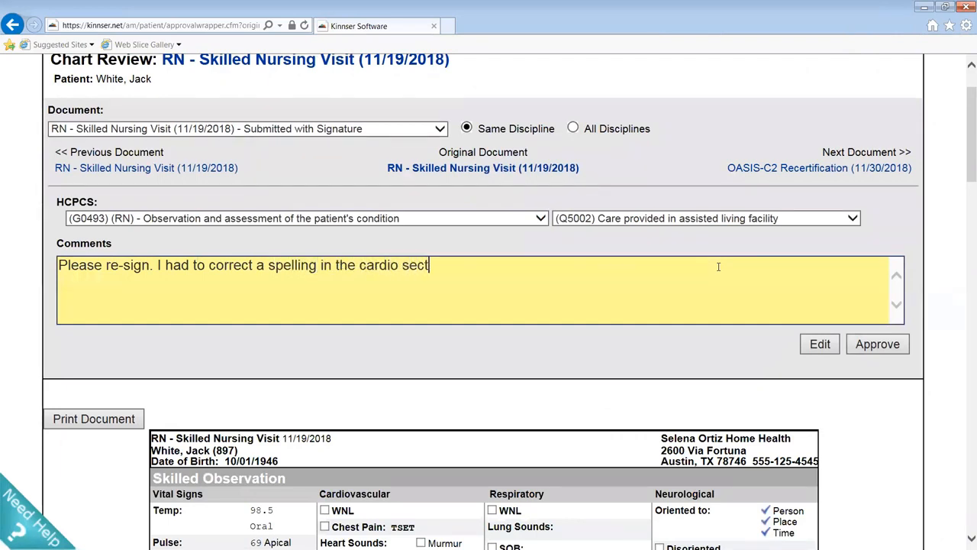
type("ion.")
left_click(833, 349)
left_click(820, 344)
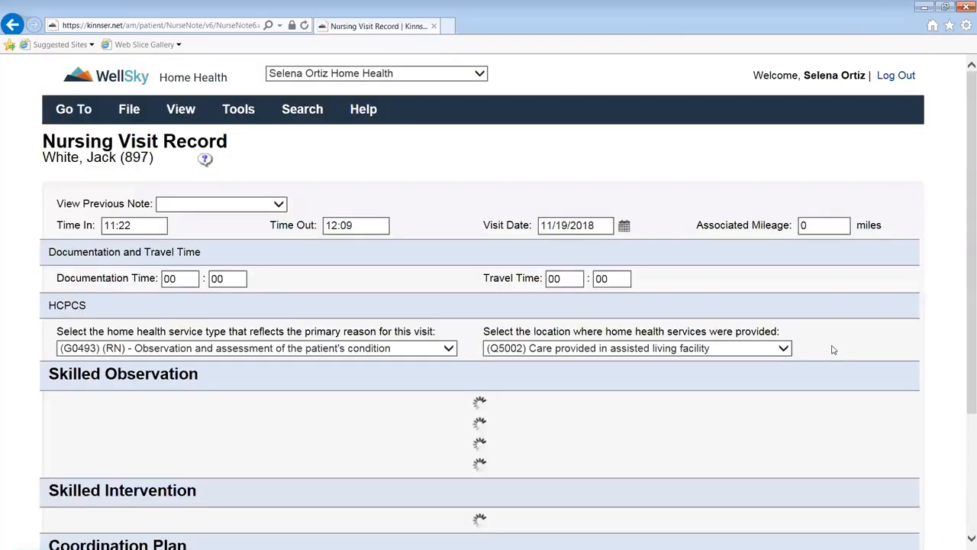
- Correct the Chest Pain text under Cardiovascular to TEST in the Nursing Visit Record
scroll(408, 320, "down", 1)
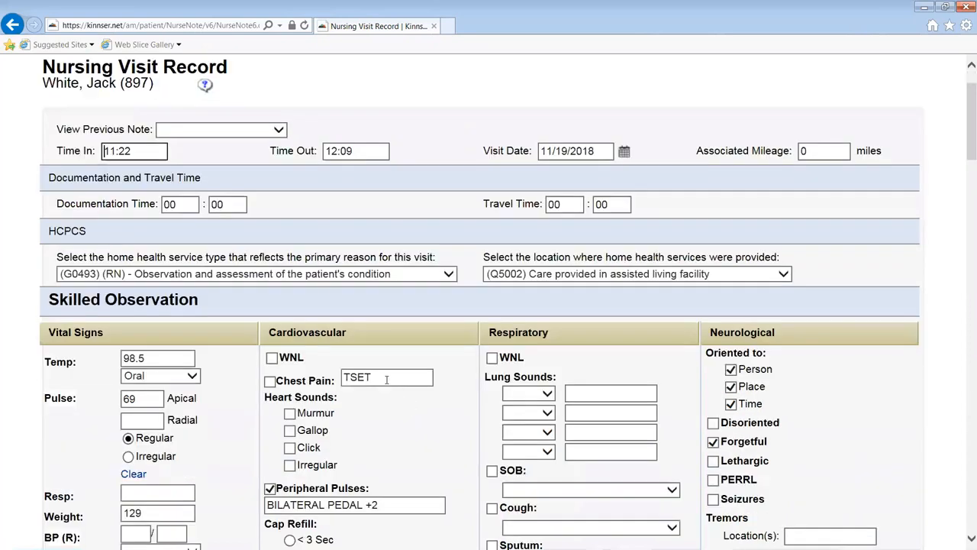
double_click(386, 380)
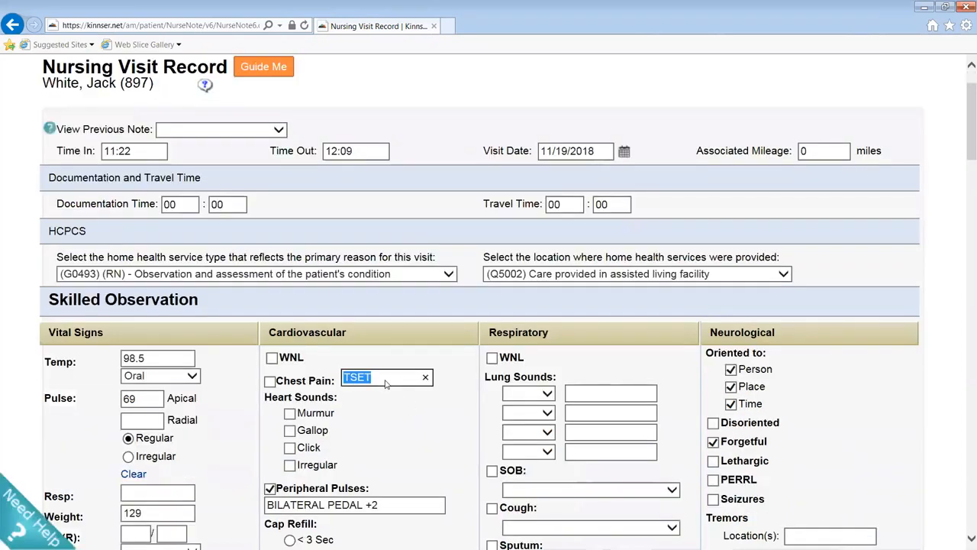
type("TEST")
left_click(963, 336)
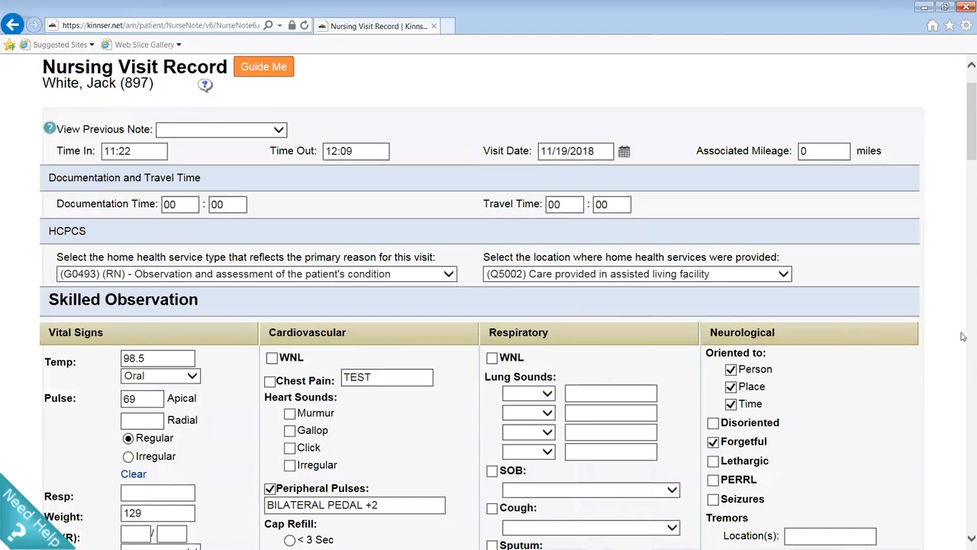
- Approve the edited Nursing Visit Record with the option to return it to the clinician for signature selected
scroll(963, 336, "down", 3)
scroll(964, 335, "down", 8)
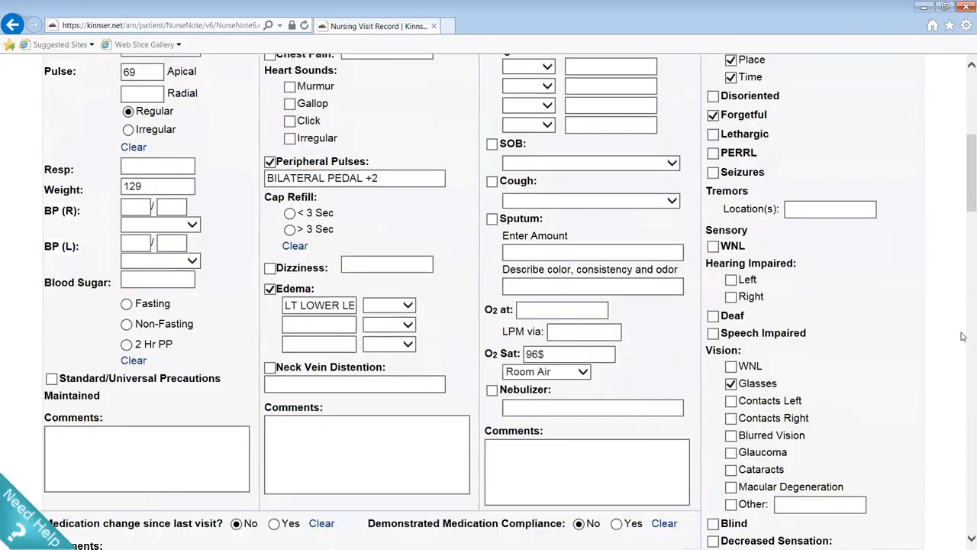
scroll(963, 358, "down", 10)
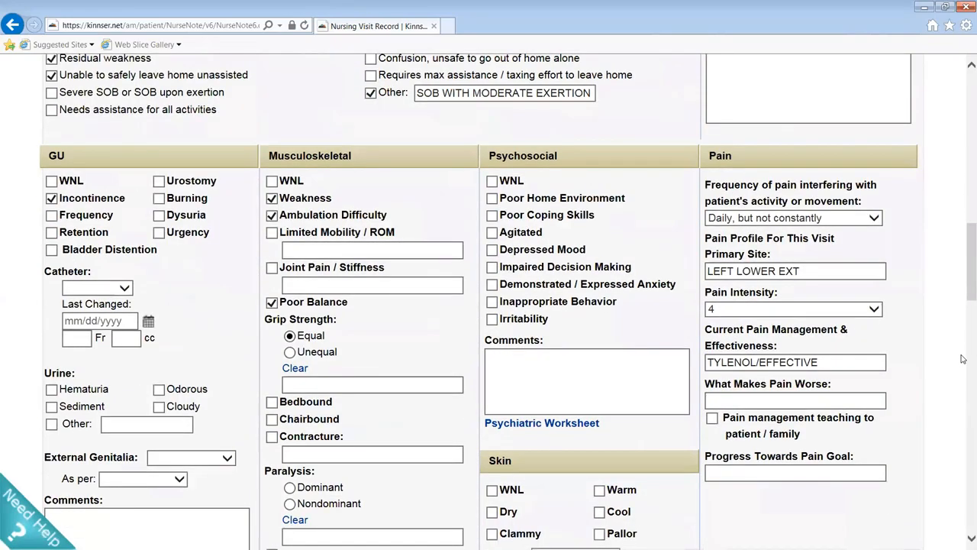
scroll(964, 359, "down", 7)
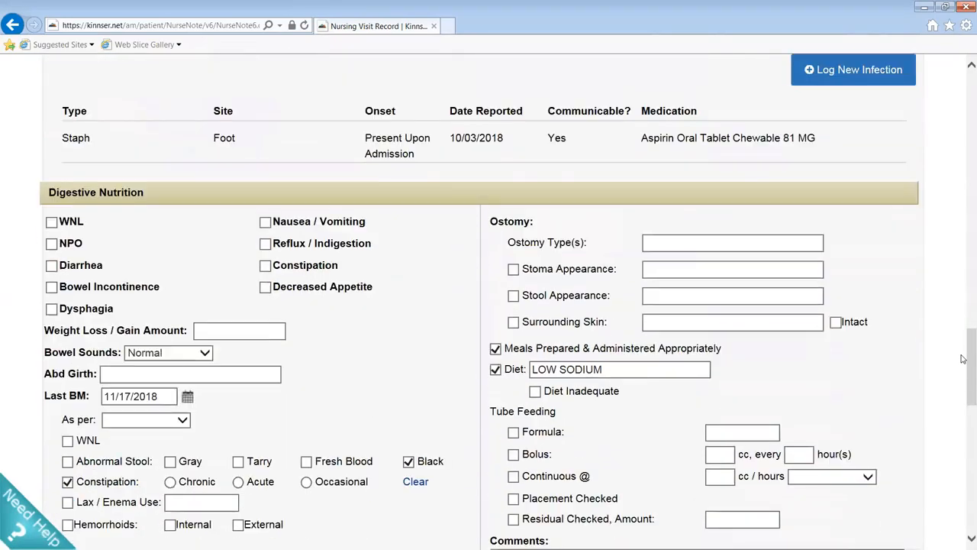
scroll(963, 382, "down", 4)
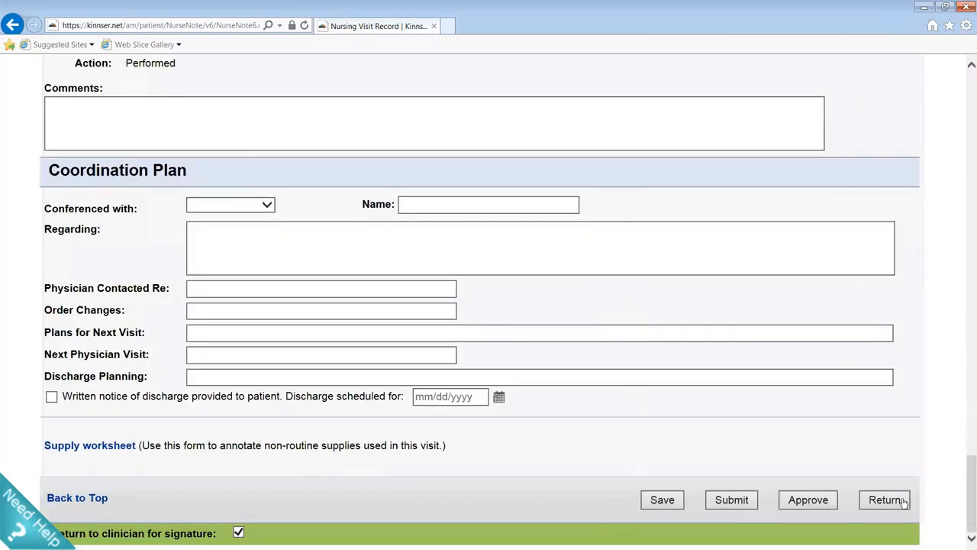
left_click(830, 507)
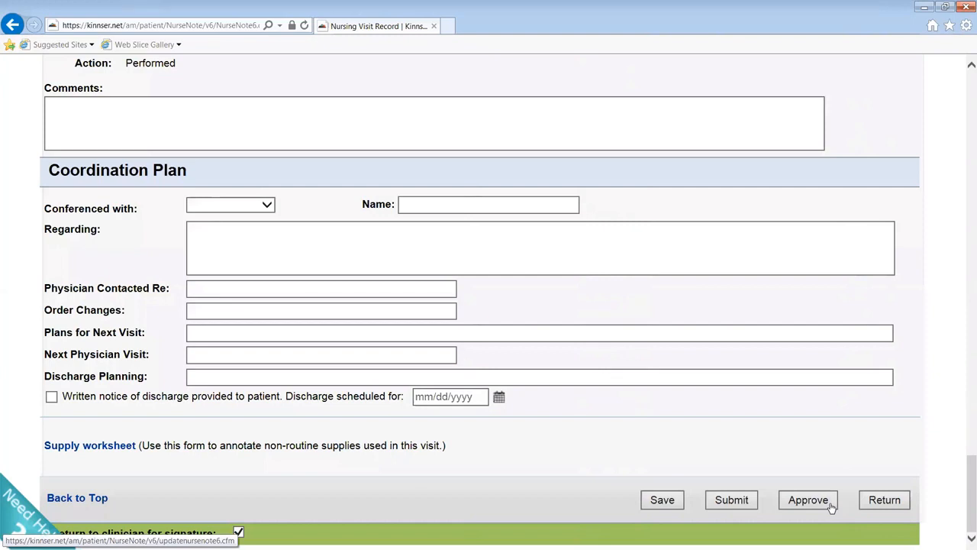
left_click(831, 507)
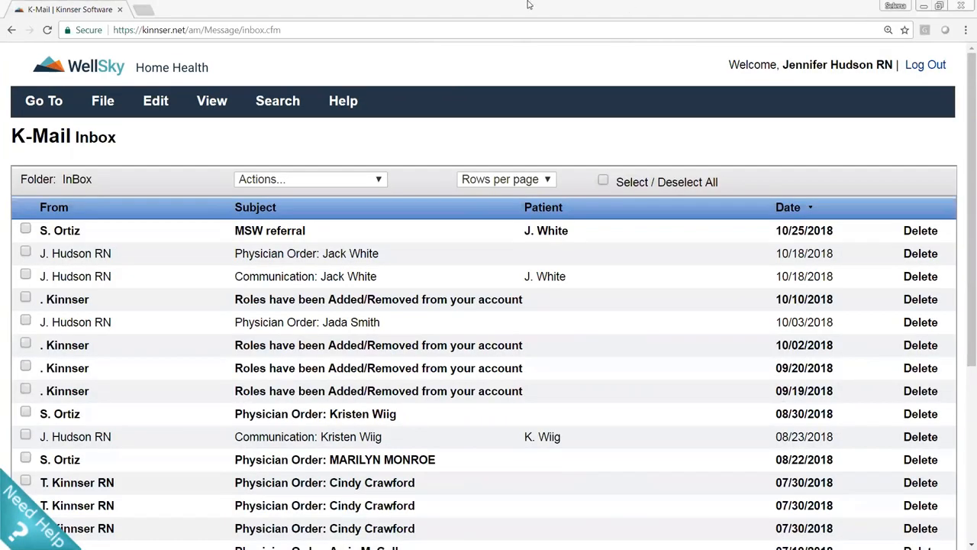
- In the clinician's Hotbox, read the task comment on the 11/19/2018 RN - Skilled Nursing Visit pending clinician signature and open the visit
left_click(63, 103)
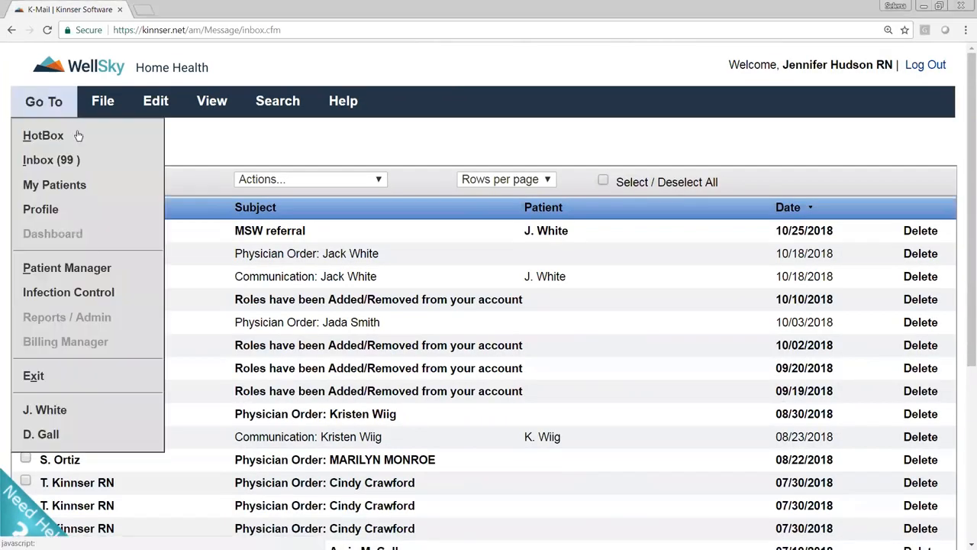
left_click(77, 134)
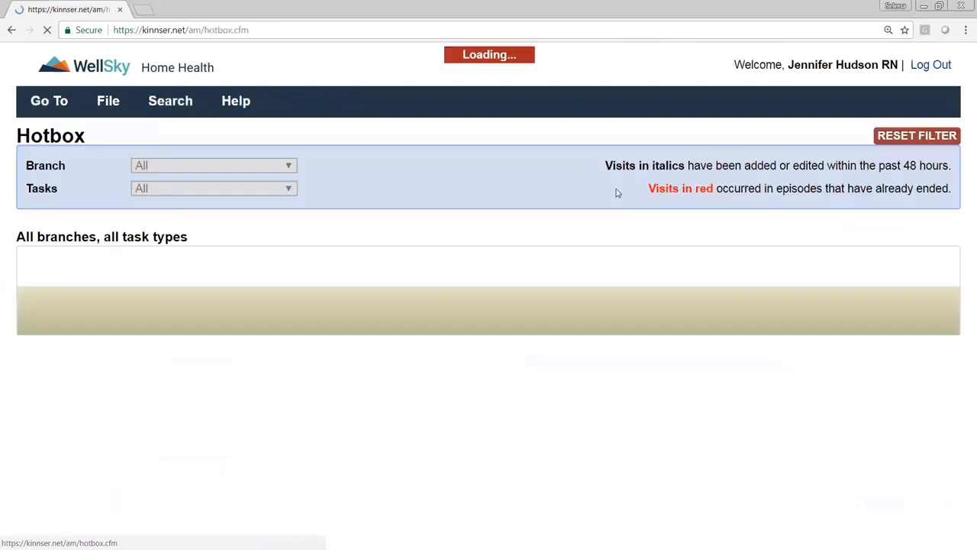
scroll(922, 320, "down", 1)
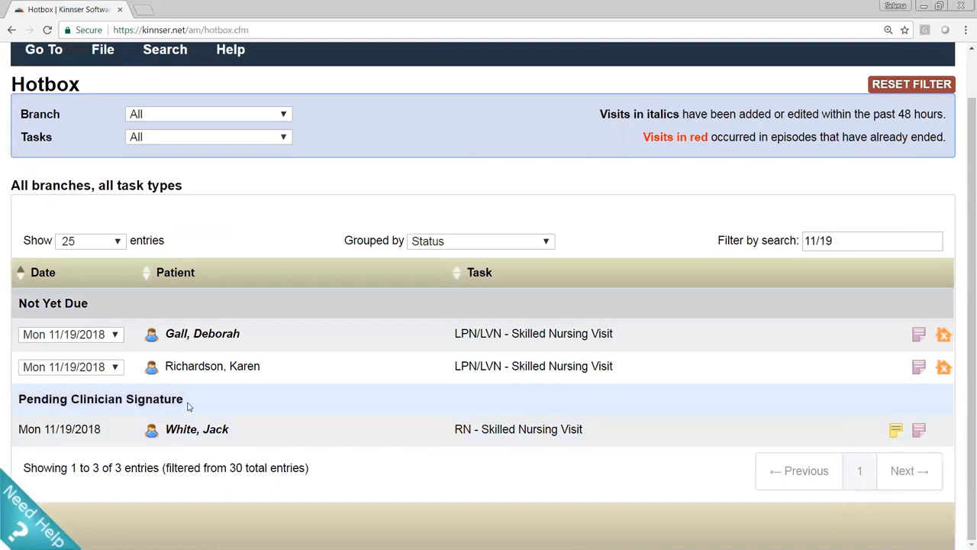
left_click_drag(188, 404, 28, 398)
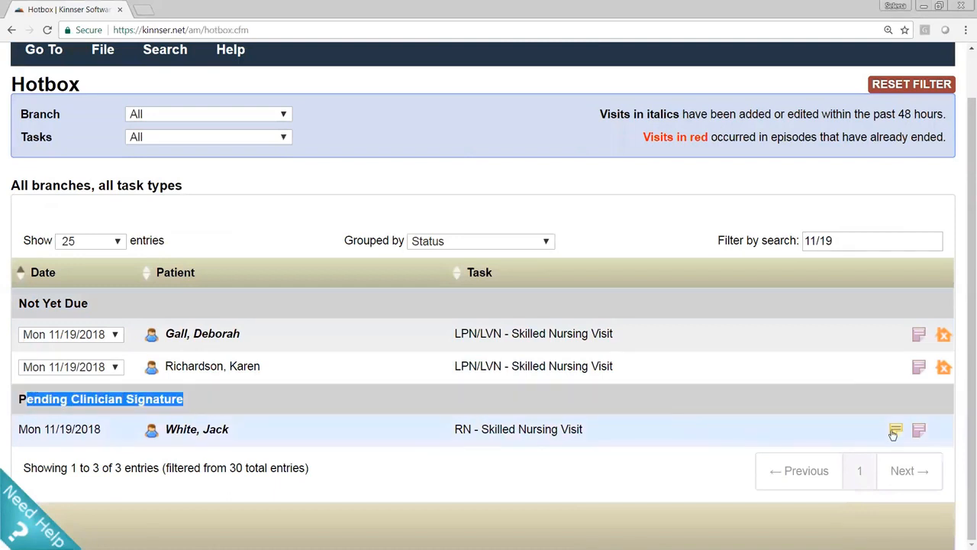
mouse_move(896, 433)
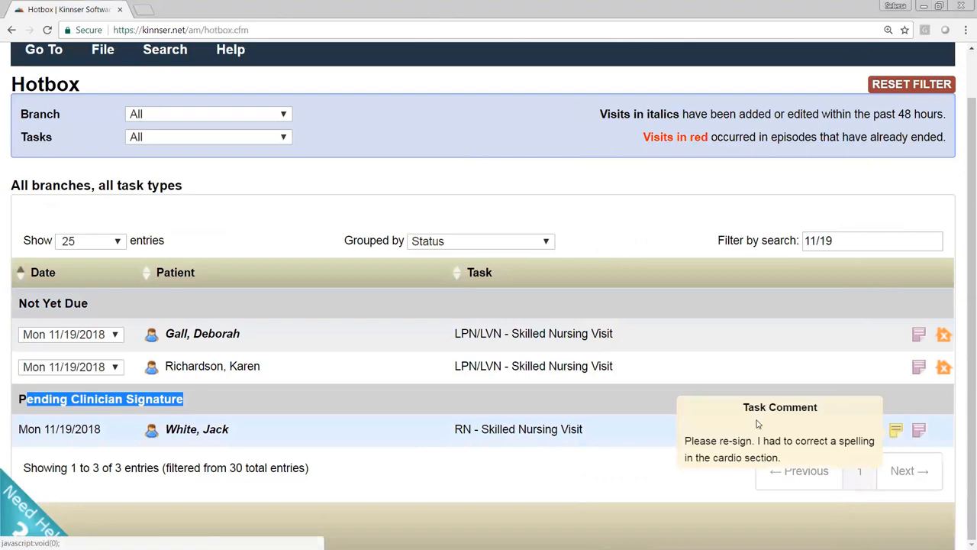
left_click(226, 430)
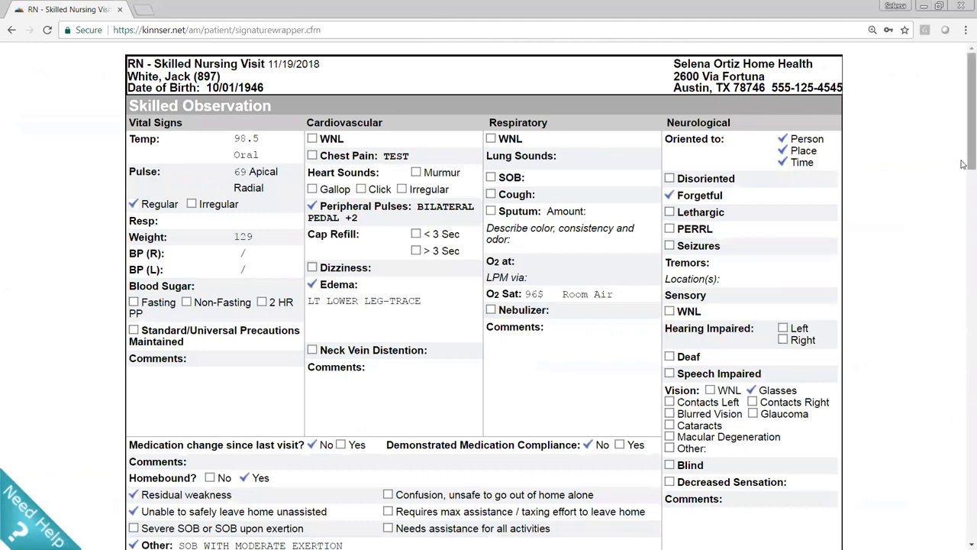
- Enter the clinician's electronic signature at the end of the visit note and sign the document
left_click_drag(971, 162, 971, 527)
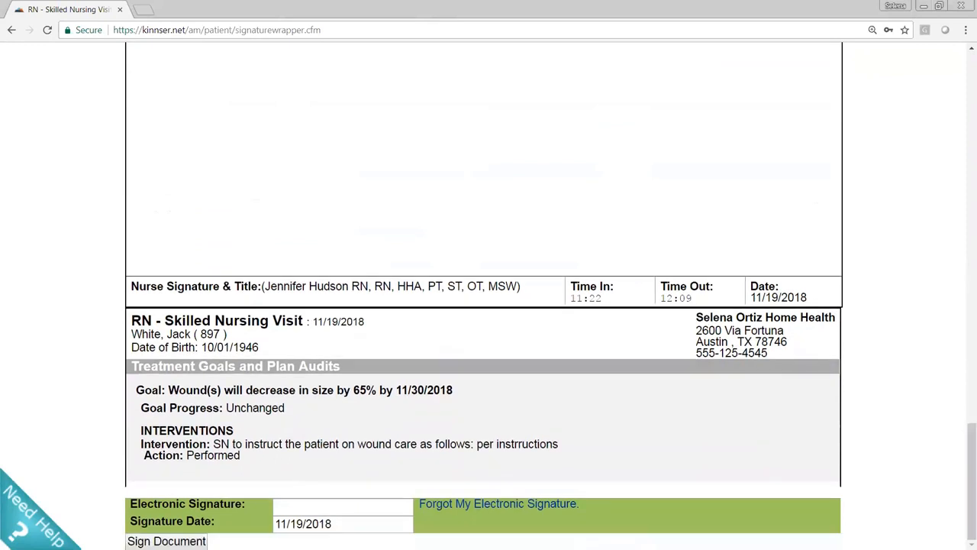
left_click(403, 502)
type("•••••")
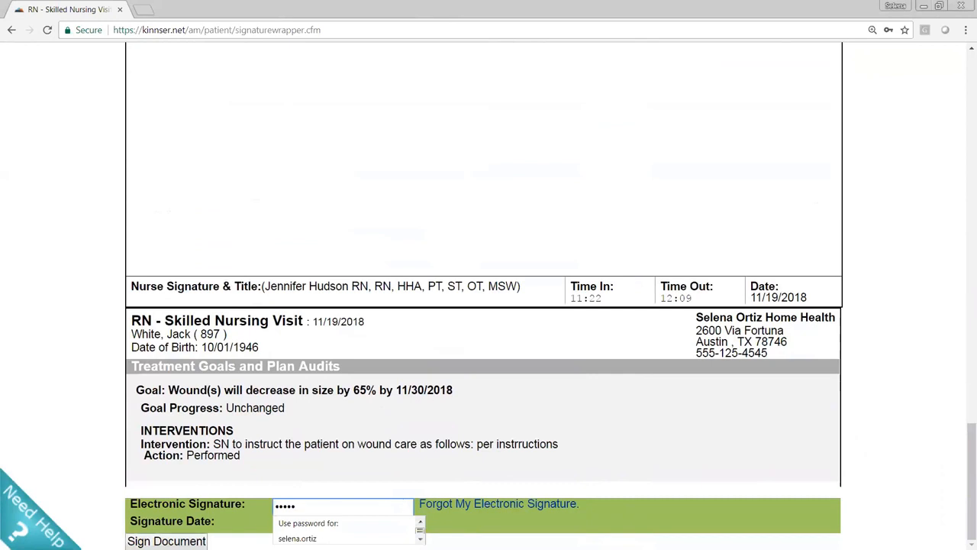
key("Tab")
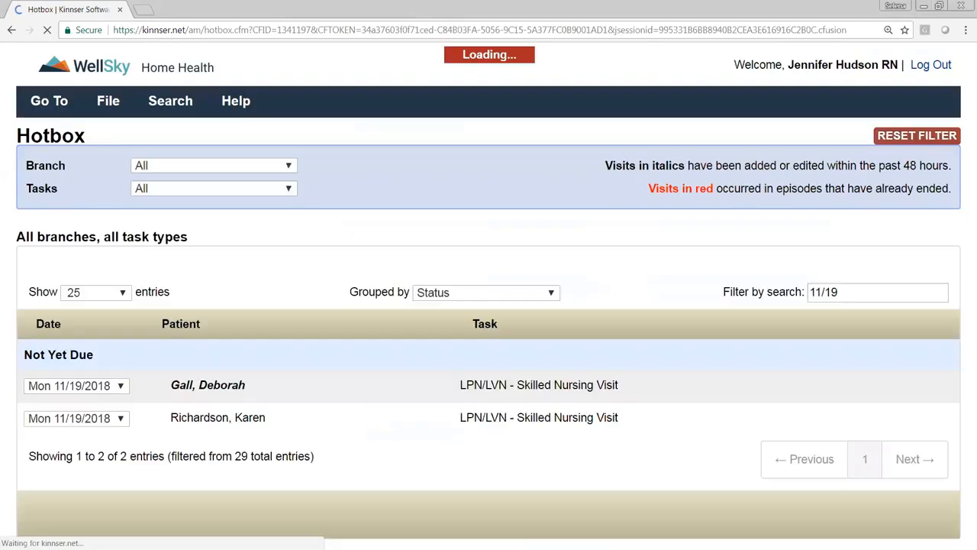